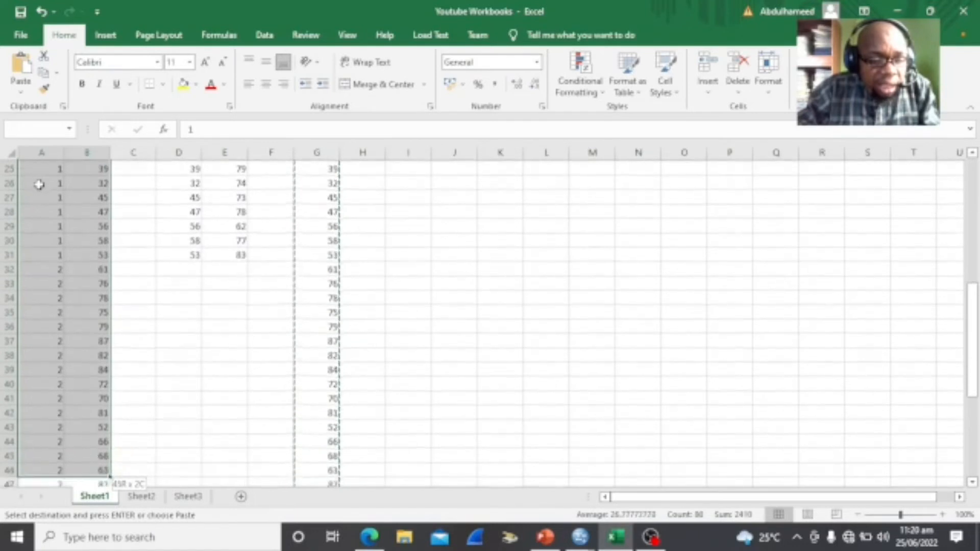
Extend the selection in columns A and B to the last data row and copy the range A2:B61.
{"action": "key", "text": "shift+Down"}
{"action": "key", "text": "shift+Down"}
{"action": "key", "text": "shift+Down"}
{"action": "key", "text": "shift+Down"}
{"action": "key", "text": "shift+Down"}
{"action": "key", "text": "shift+Down"}
{"action": "key", "text": "shift+Down"}
{"action": "key", "text": "shift+Down"}
{"action": "key", "text": "shift+Down"}
{"action": "key", "text": "shift+Down"}
{"action": "key", "text": "shift+Down"}
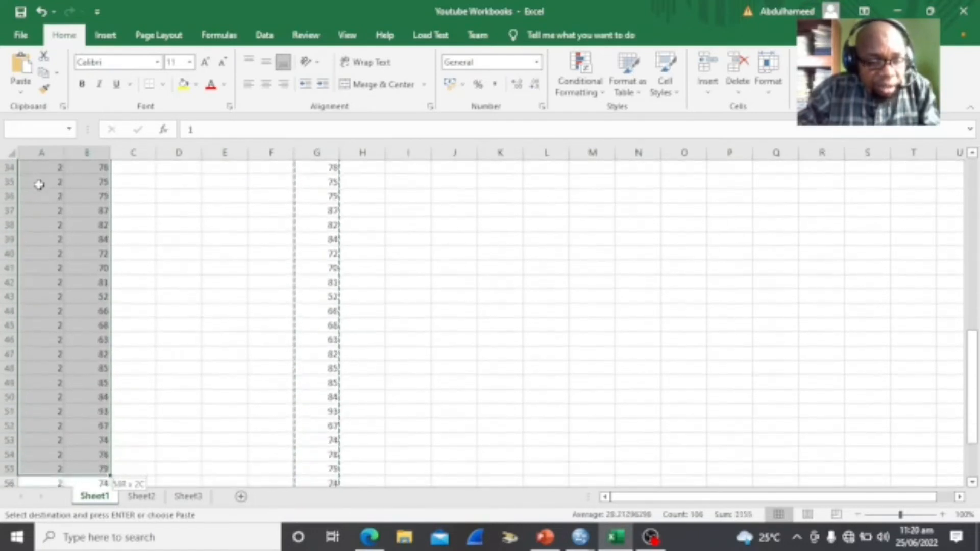
{"action": "key", "text": "shift+Up"}
{"action": "key", "text": "shift+Up"}
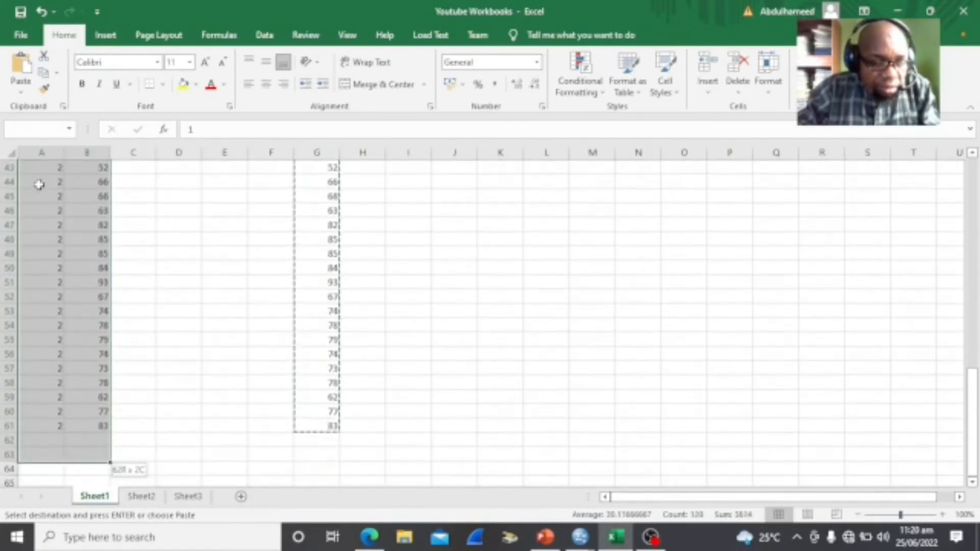
{"action": "key", "text": "ctrl+c"}
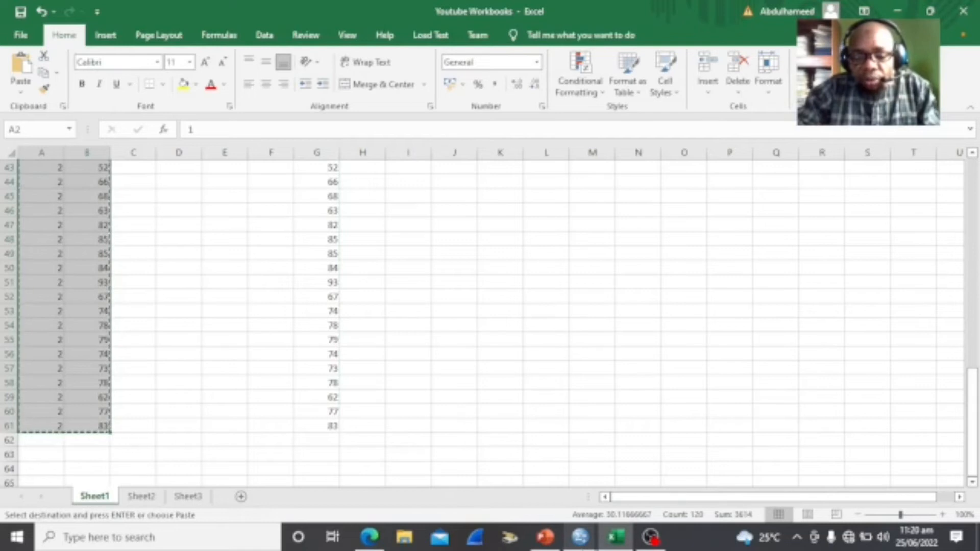
Switch to the SPSS Statistics Data Editor and create a new empty dataset.
{"action": "left_click", "coordinate": [581, 536]}
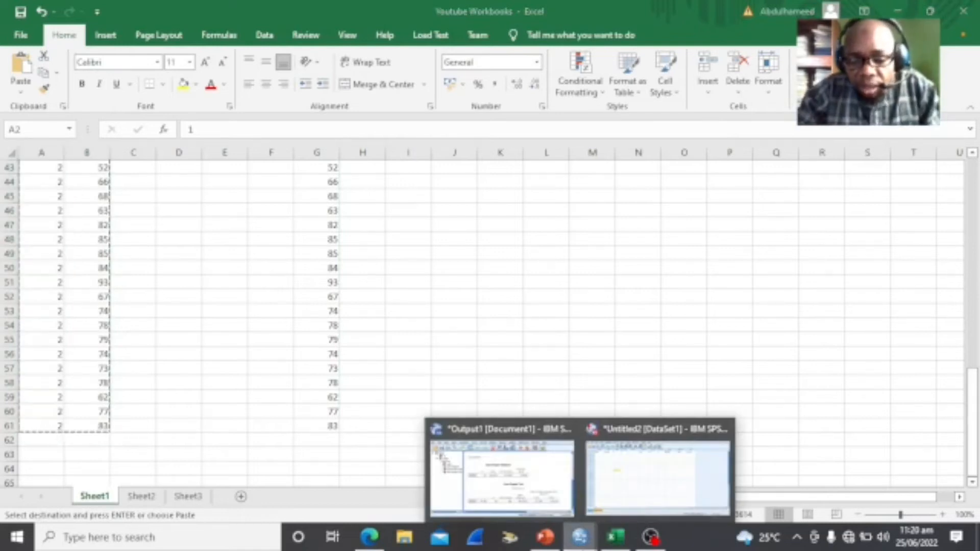
{"action": "left_click", "coordinate": [619, 507]}
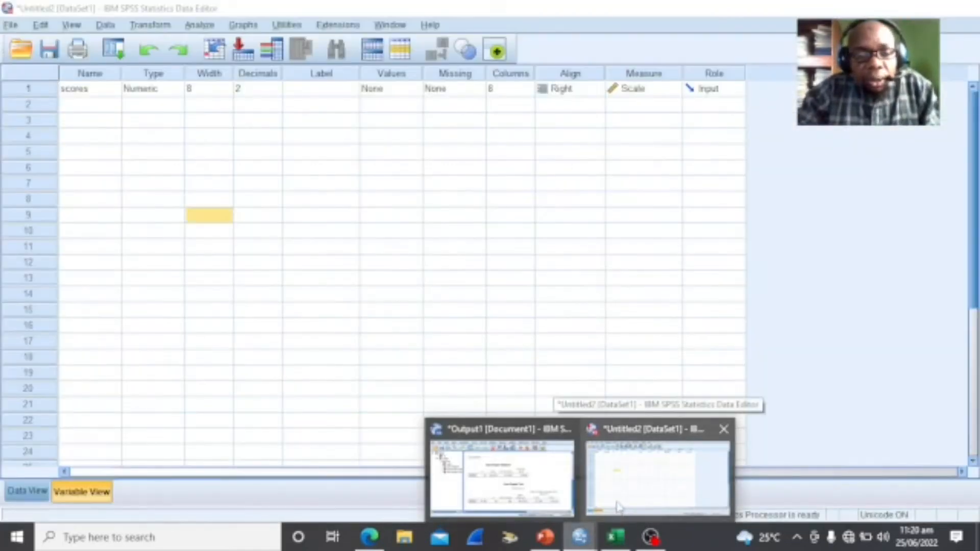
{"action": "left_click", "coordinate": [618, 507]}
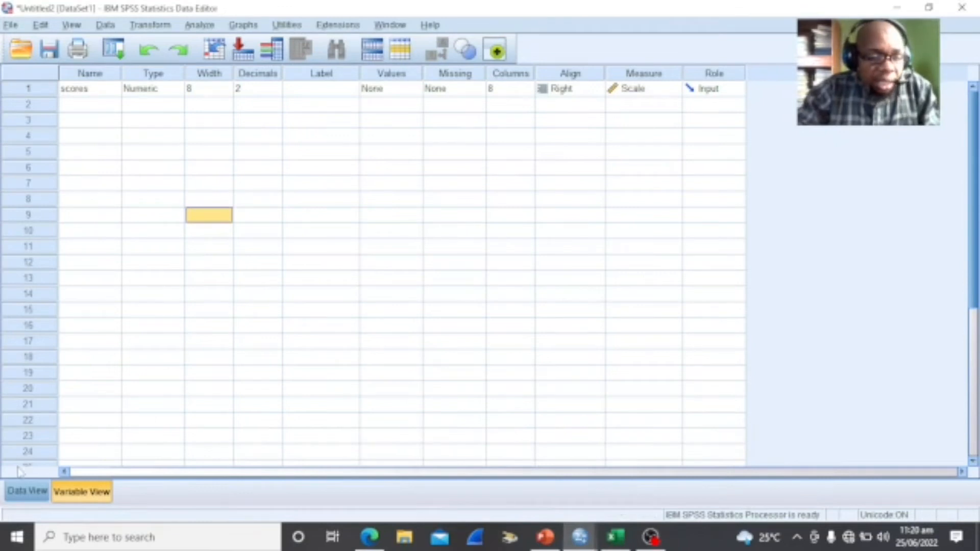
{"action": "left_click", "coordinate": [20, 492]}
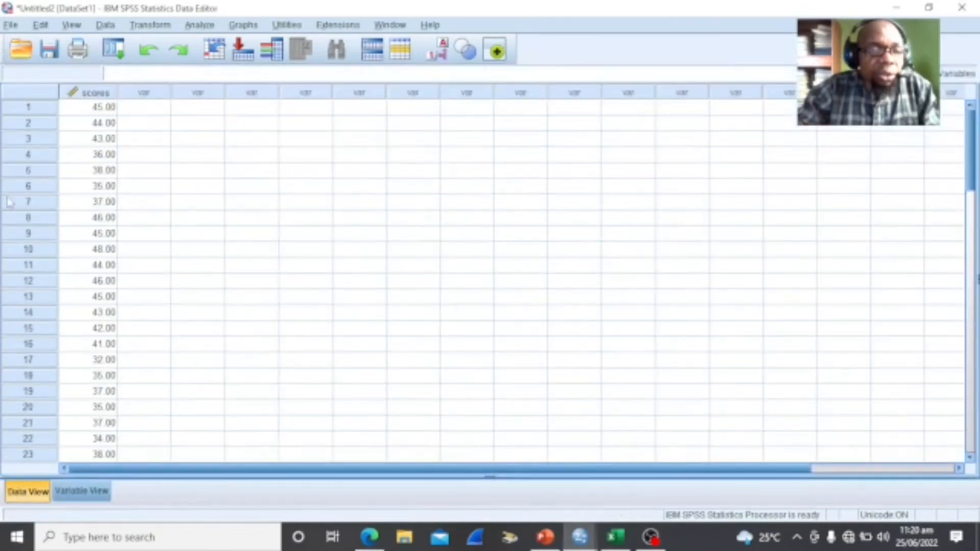
{"action": "left_click", "coordinate": [11, 25]}
{"action": "mouse_move", "coordinate": [60, 45]}
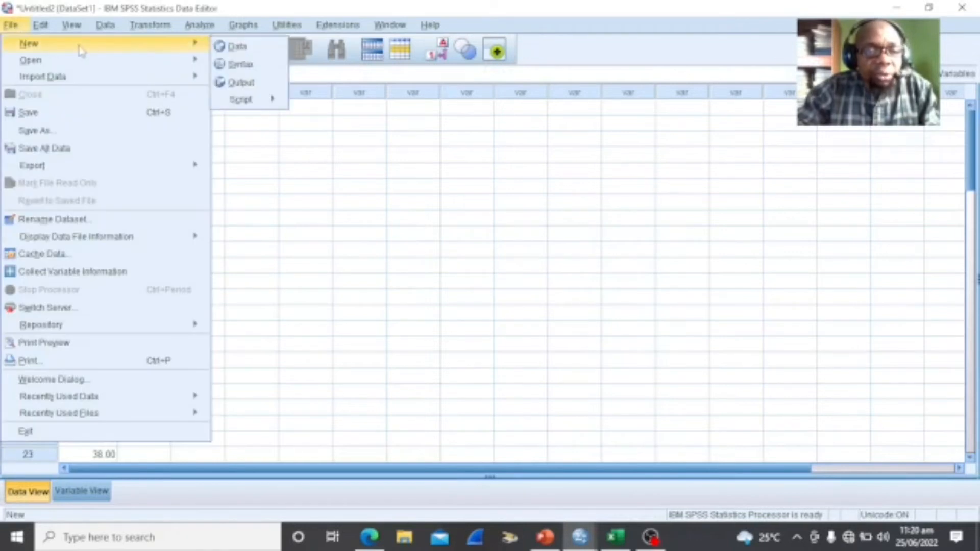
{"action": "left_click", "coordinate": [242, 51]}
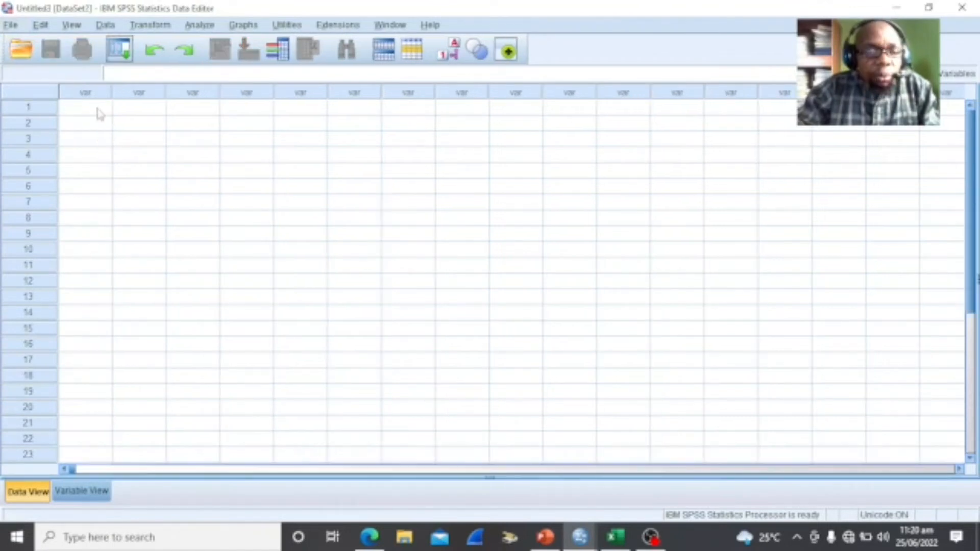
Paste the copied group and score columns into the new dataset, starting at the first cell.
{"action": "left_click", "coordinate": [100, 113]}
{"action": "right_click", "coordinate": [100, 114]}
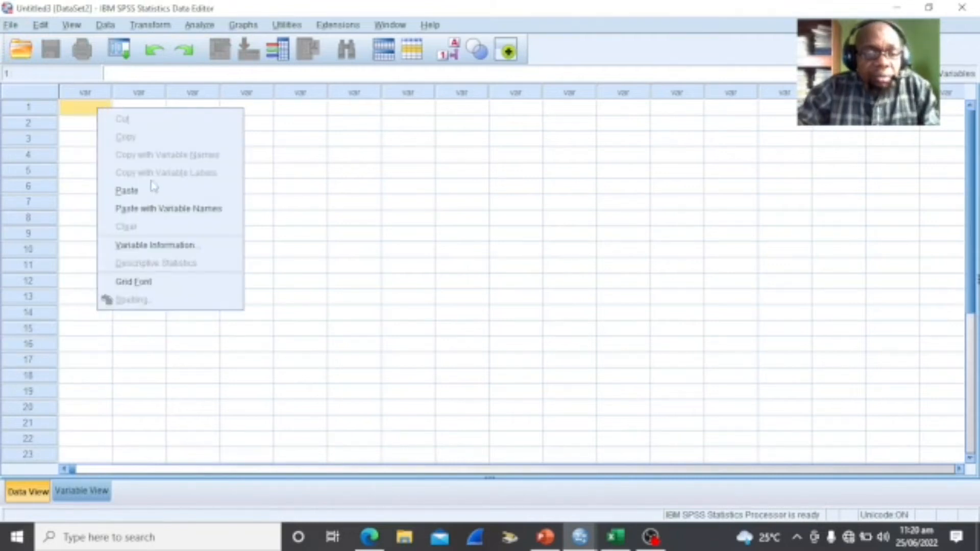
{"action": "left_click", "coordinate": [127, 190]}
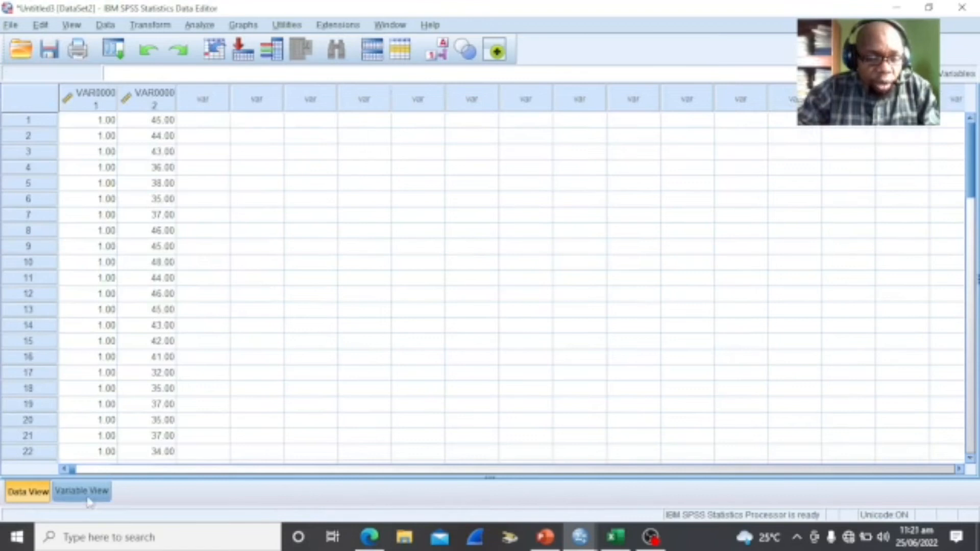
Rename the two pasted variables as group and scores.
{"action": "left_click", "coordinate": [87, 496]}
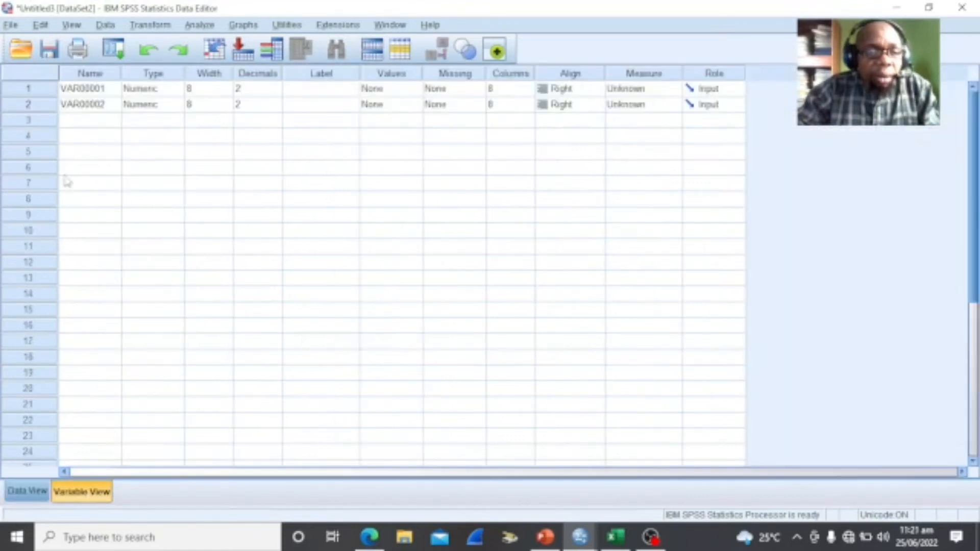
{"action": "left_click", "coordinate": [84, 89]}
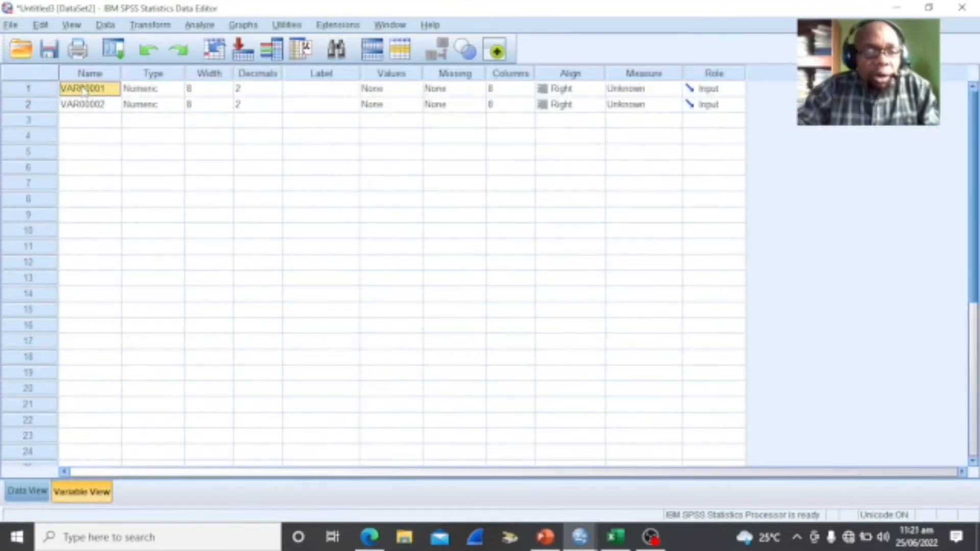
{"action": "type", "text": "g"}
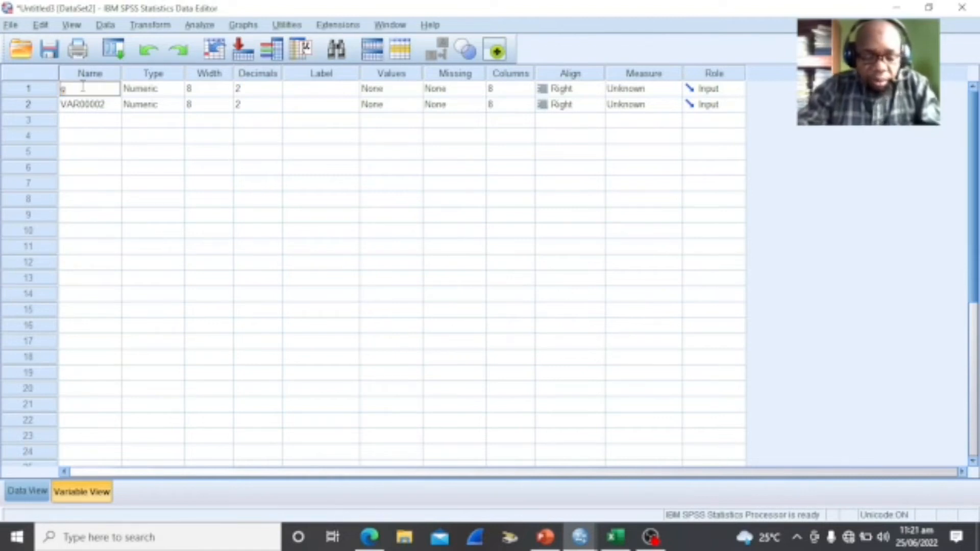
{"action": "type", "text": "roup"}
{"action": "left_click", "coordinate": [93, 107]}
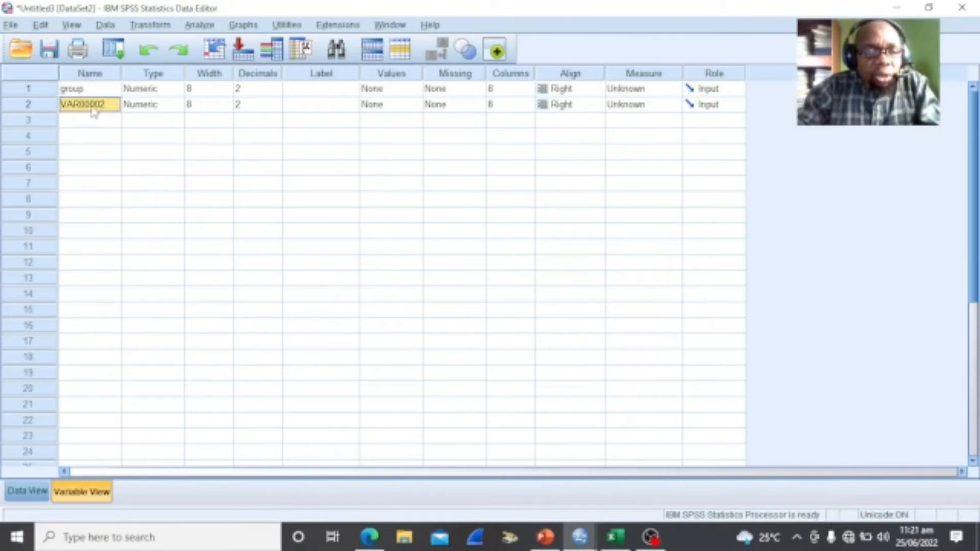
{"action": "type", "text": "a"}
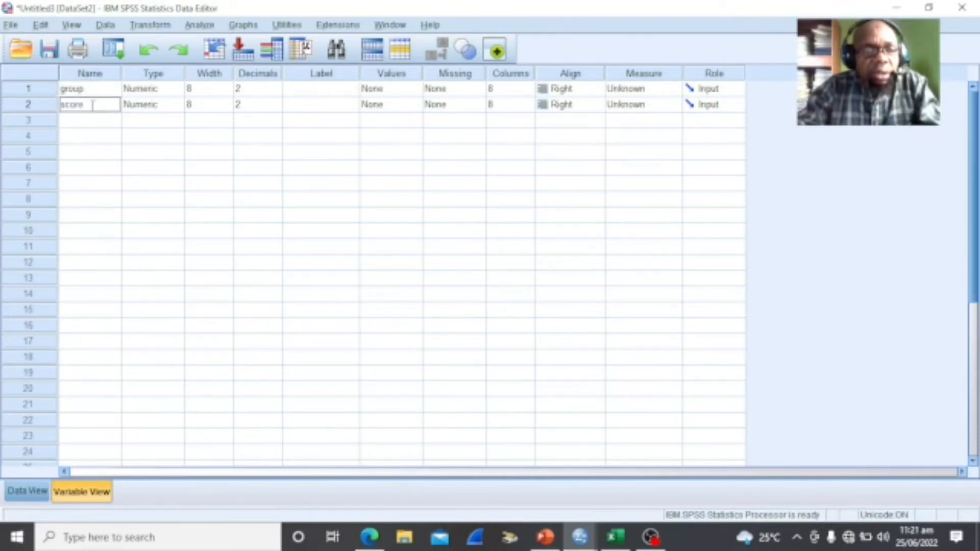
Label the group variable "Group" and the scores variable "Scores".
{"action": "left_click", "coordinate": [324, 92]}
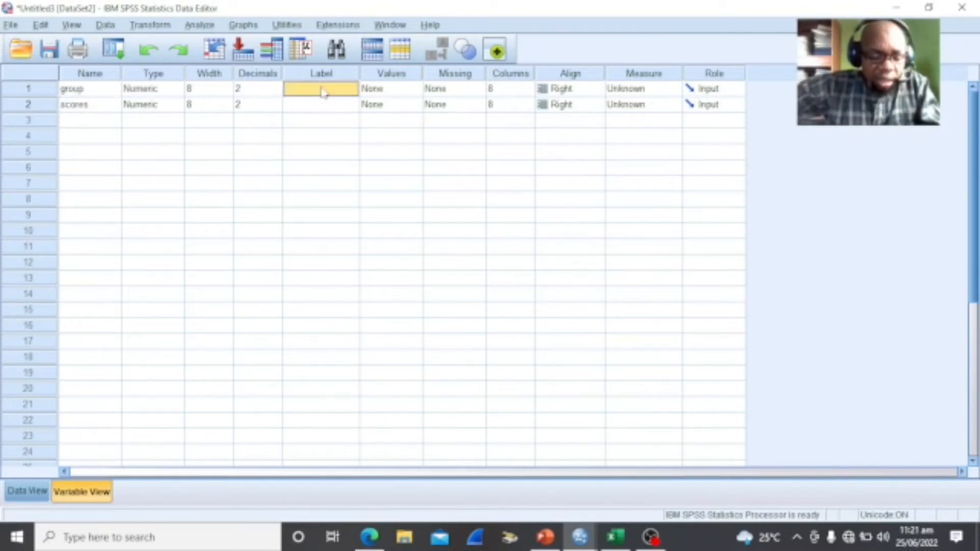
{"action": "type", "text": "Group"}
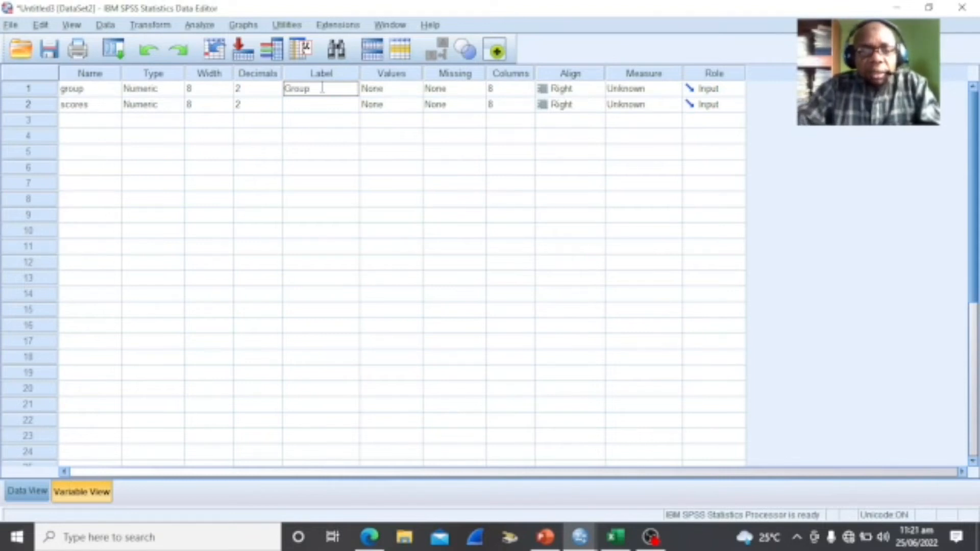
{"action": "double_click", "coordinate": [303, 105]}
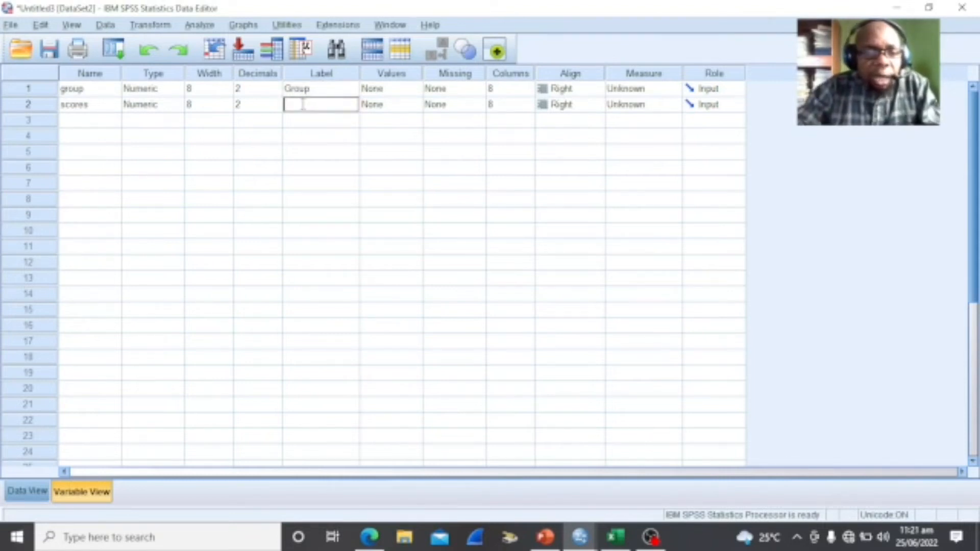
{"action": "type", "text": "Scores"}
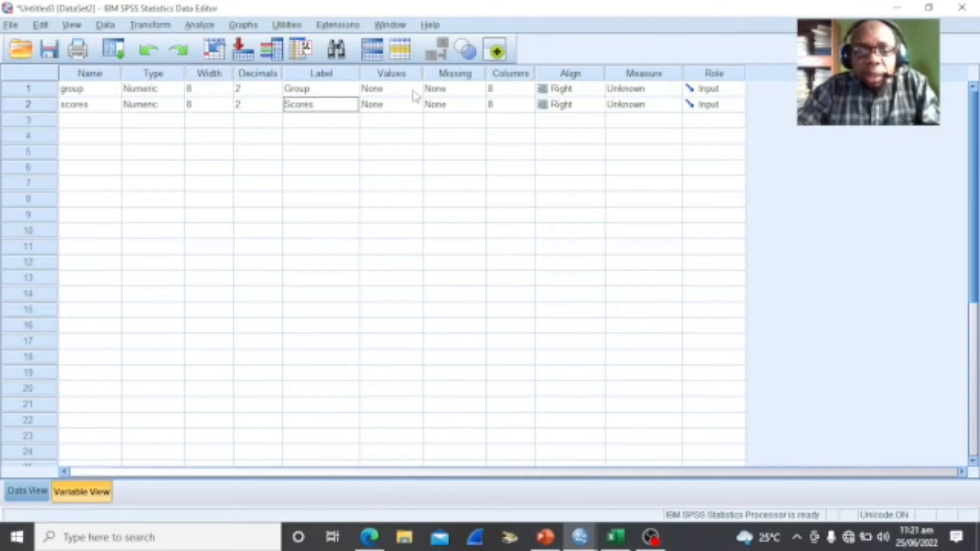
Define value labels for the group variable: 1 as "Control Group" and 2 as "Experimental Group".
{"action": "left_click", "coordinate": [395, 92]}
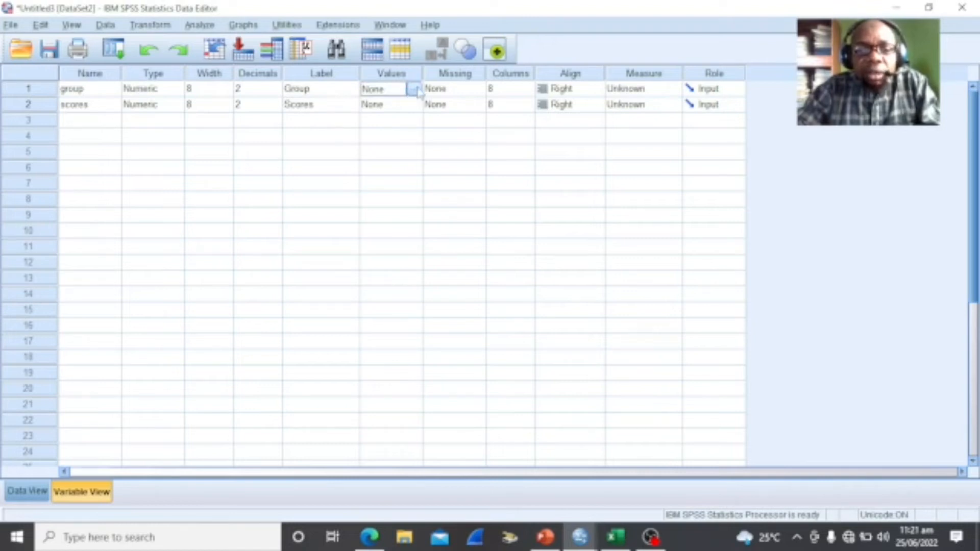
{"action": "left_click", "coordinate": [413, 90]}
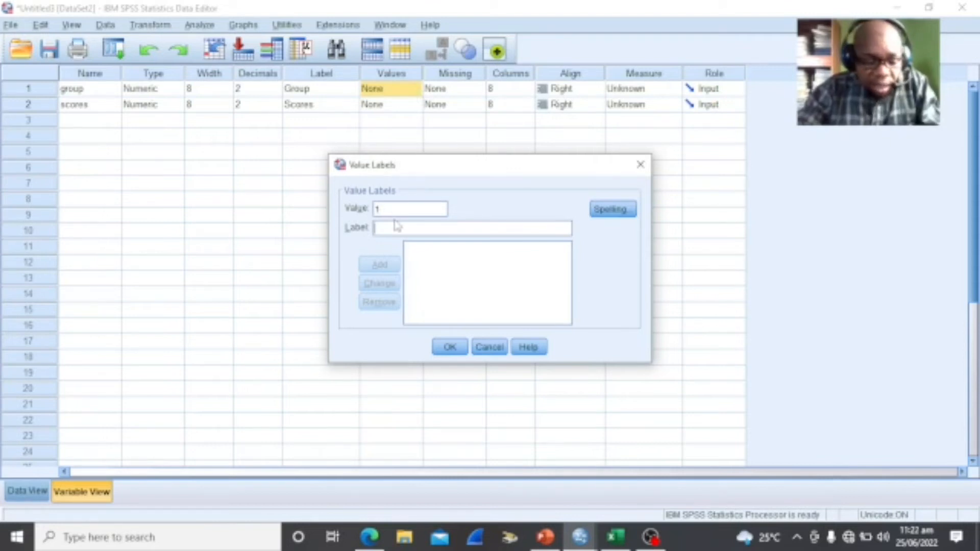
{"action": "type", "text": "G"}
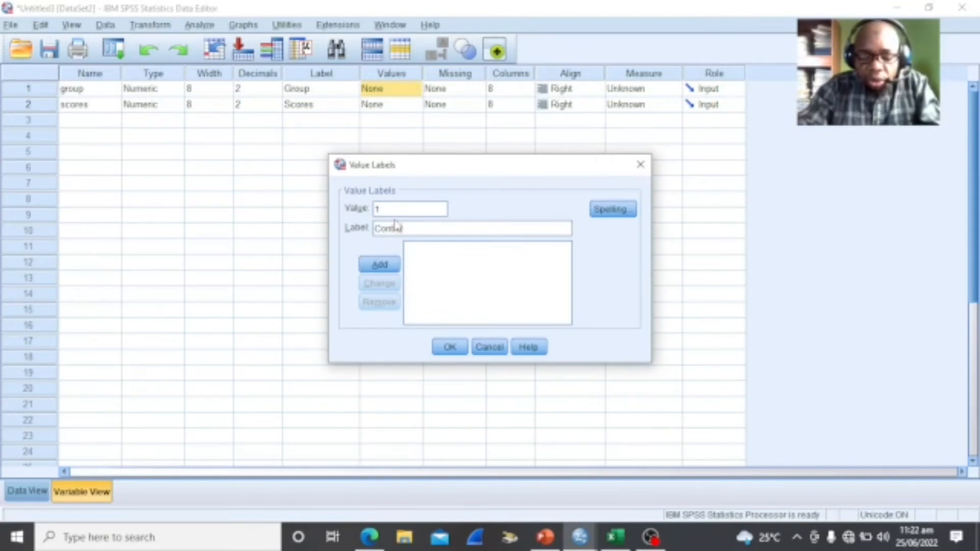
{"action": "type", "text": "ontrol Group"}
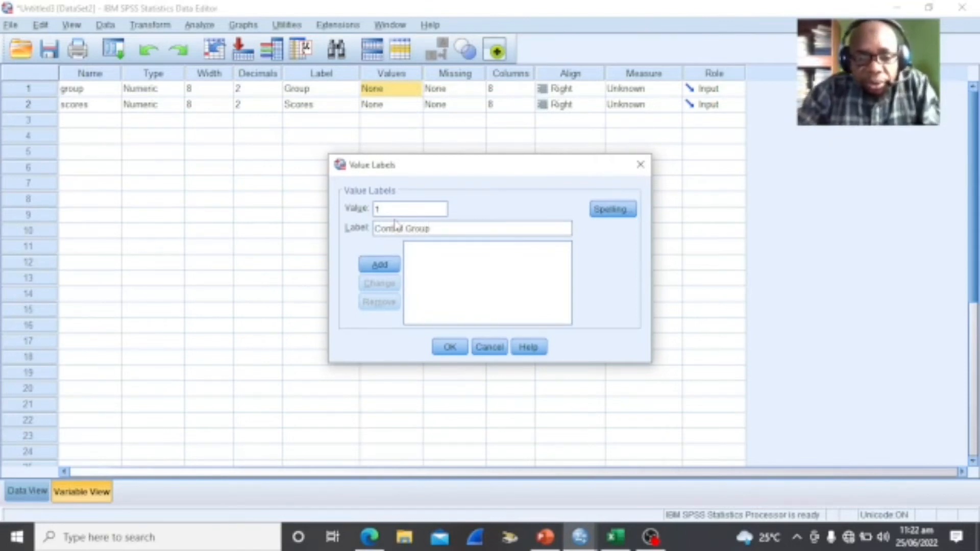
{"action": "left_click", "coordinate": [391, 265]}
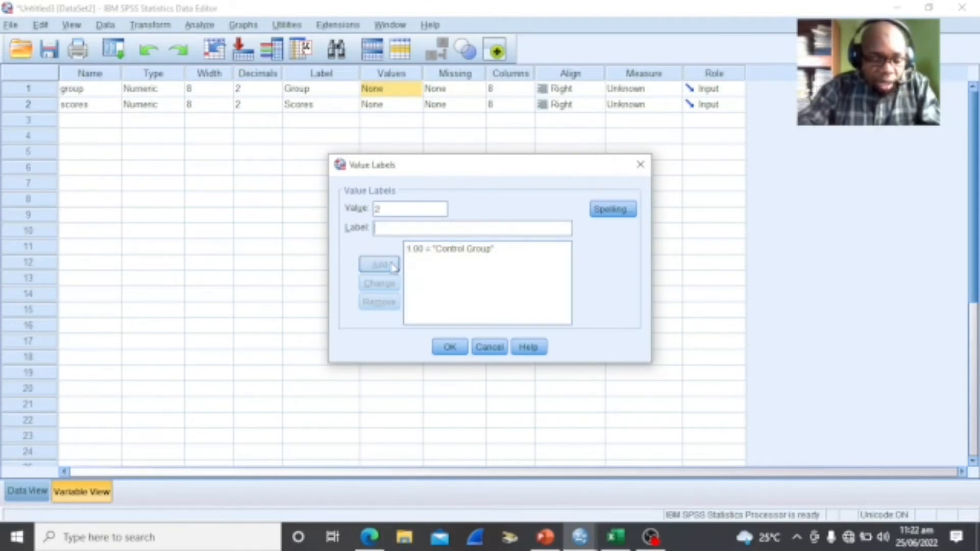
{"action": "type", "text": "E"}
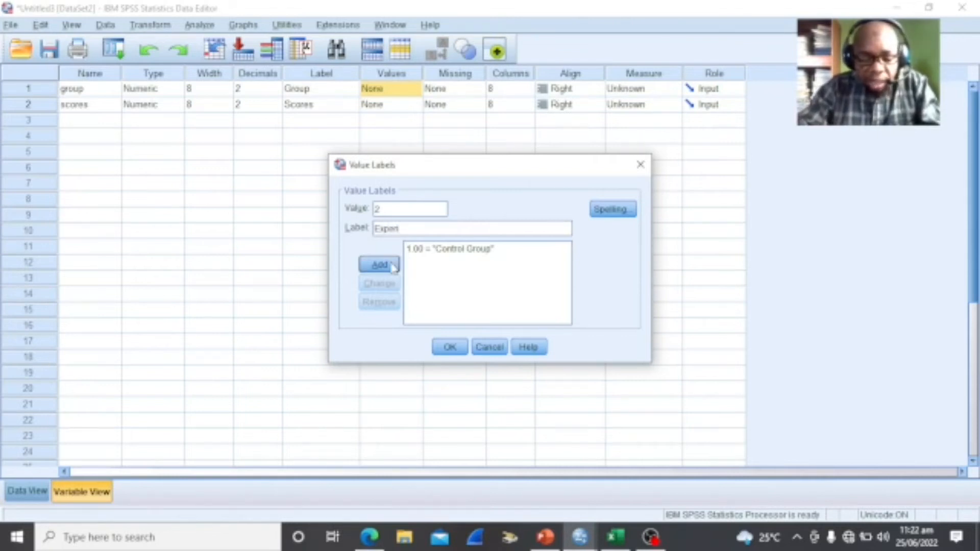
{"action": "type", "text": "xperimental "}
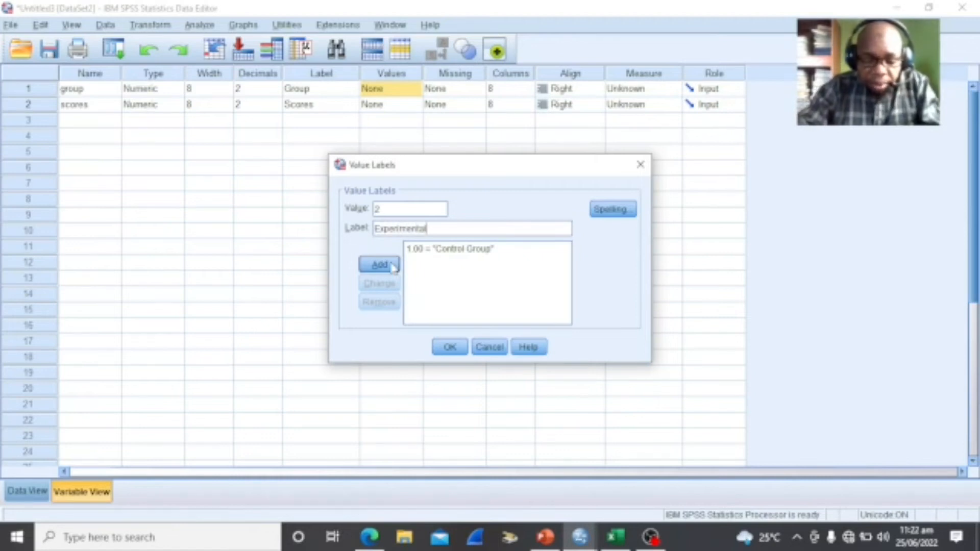
{"action": "type", "text": "Group"}
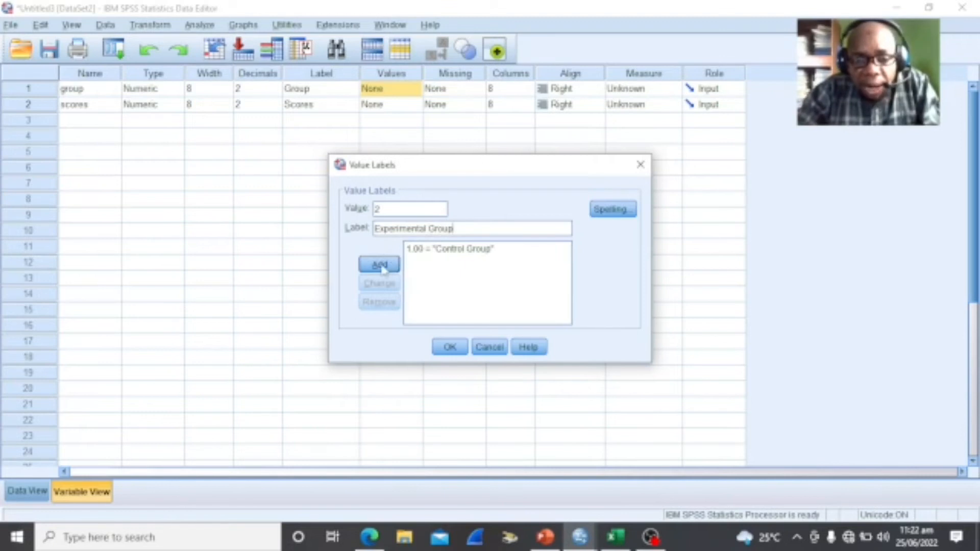
{"action": "left_click", "coordinate": [382, 267]}
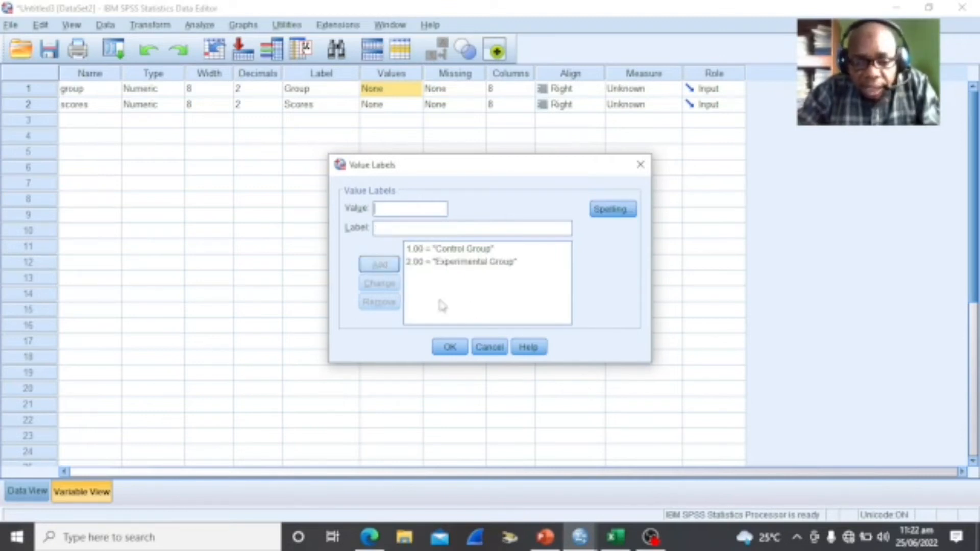
{"action": "left_click", "coordinate": [451, 349]}
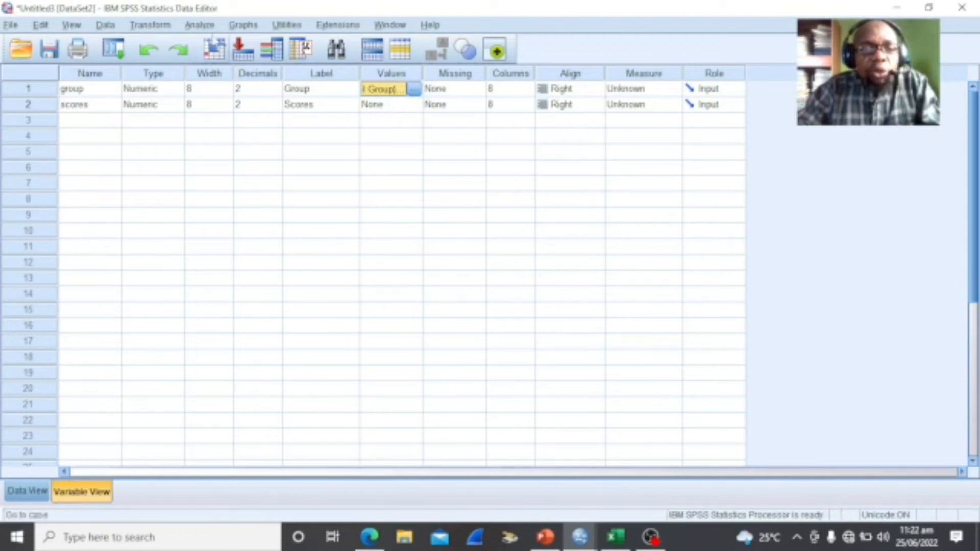
Set up an Independent-Samples T Test with Scores as the test variable.
{"action": "left_click", "coordinate": [202, 25]}
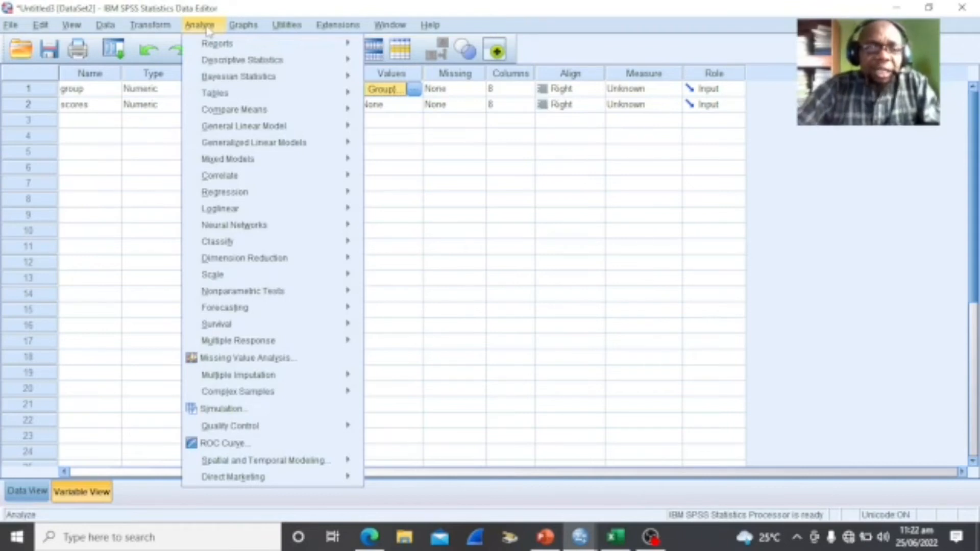
{"action": "mouse_move", "coordinate": [212, 63]}
{"action": "mouse_move", "coordinate": [244, 115]}
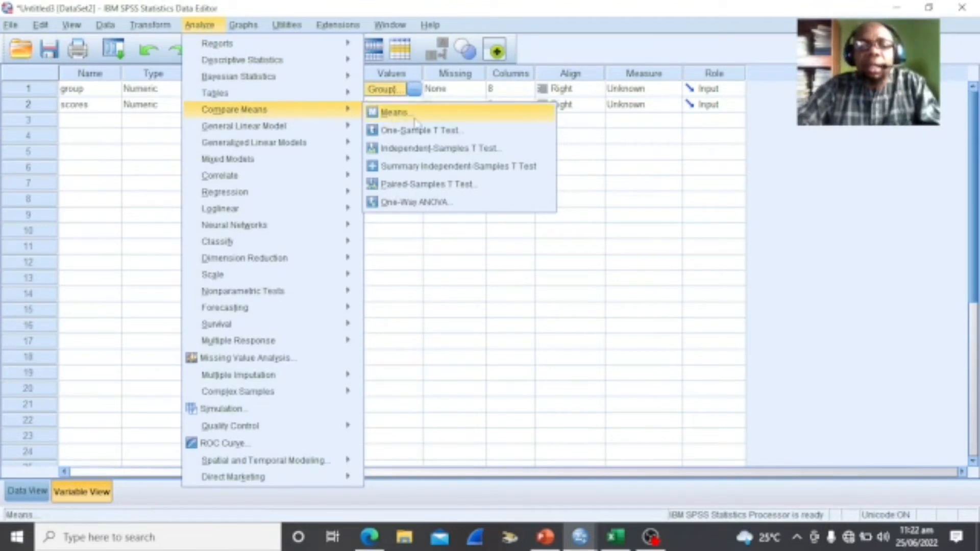
{"action": "left_click", "coordinate": [434, 150]}
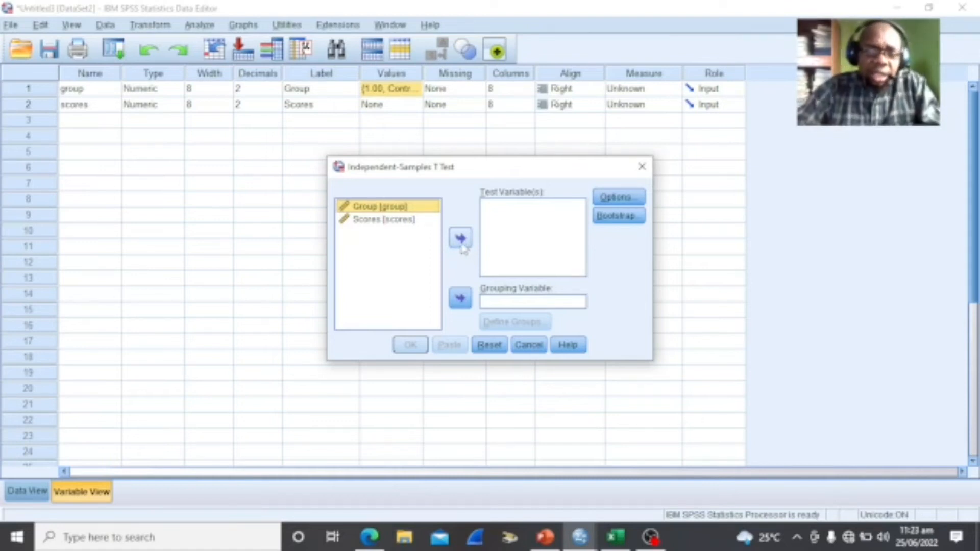
{"action": "left_click", "coordinate": [402, 223]}
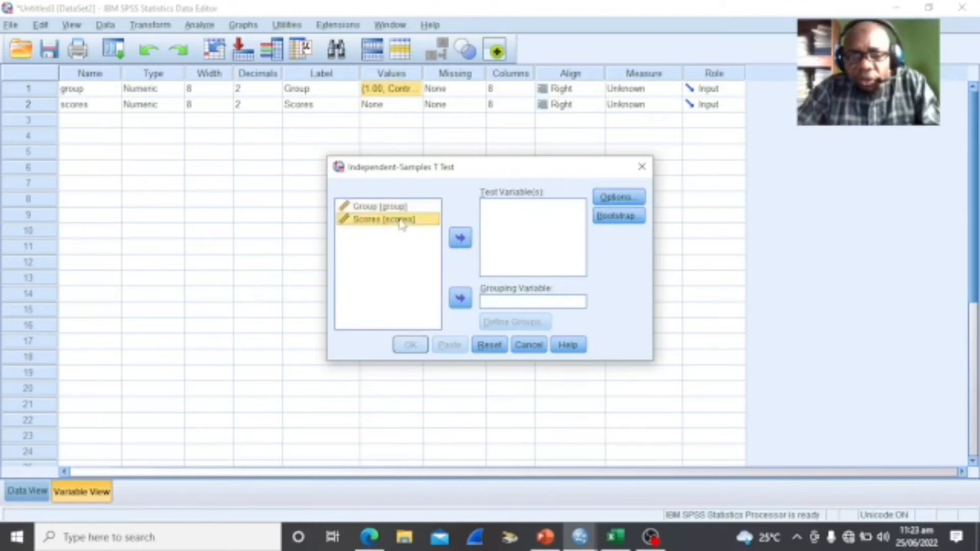
{"action": "left_click", "coordinate": [468, 244]}
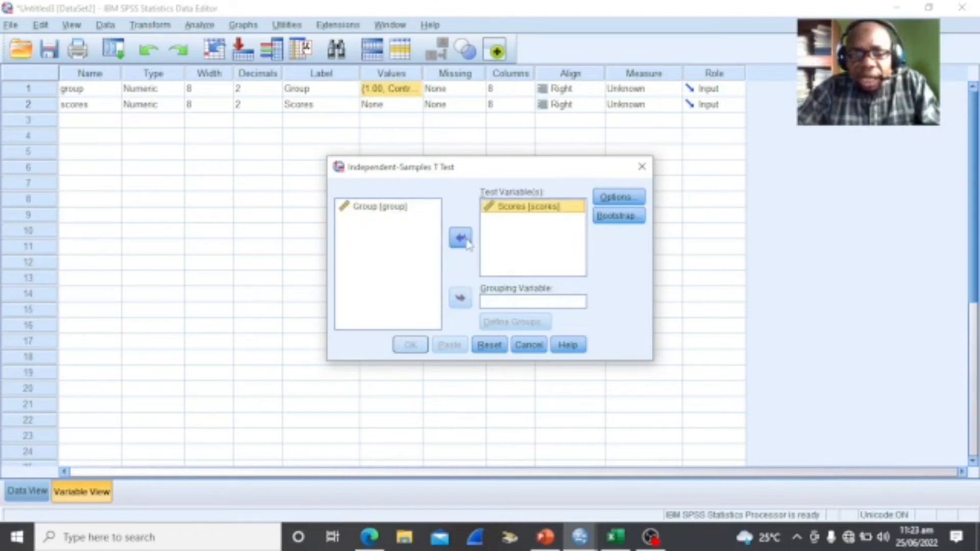
Assign Group as the grouping variable and define its groups with the specified values 1 and 2.
{"action": "left_click", "coordinate": [387, 208]}
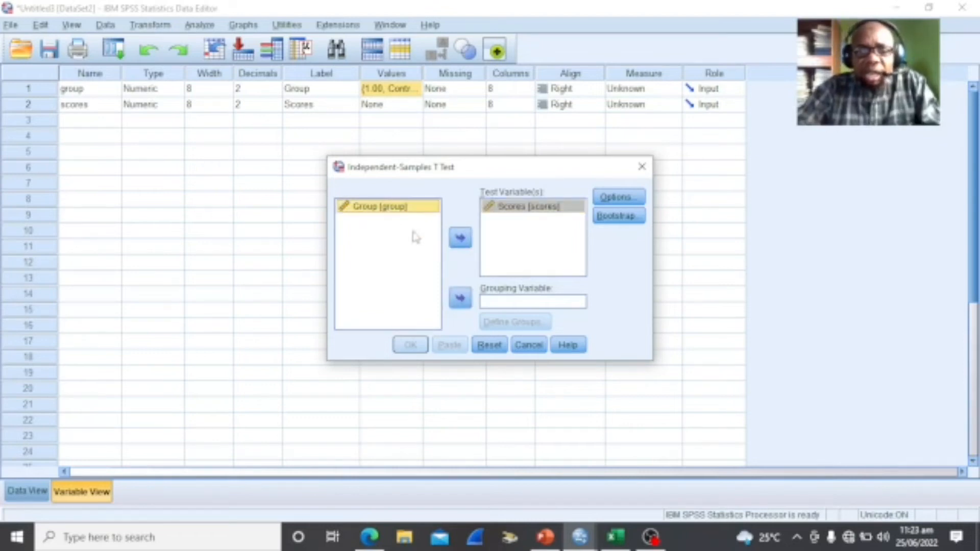
{"action": "left_click", "coordinate": [461, 299]}
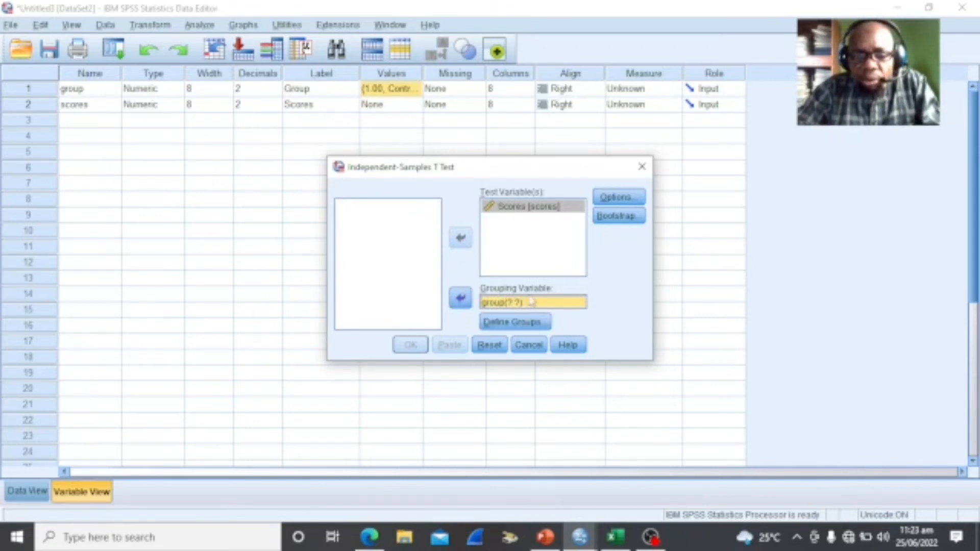
{"action": "left_click", "coordinate": [528, 323]}
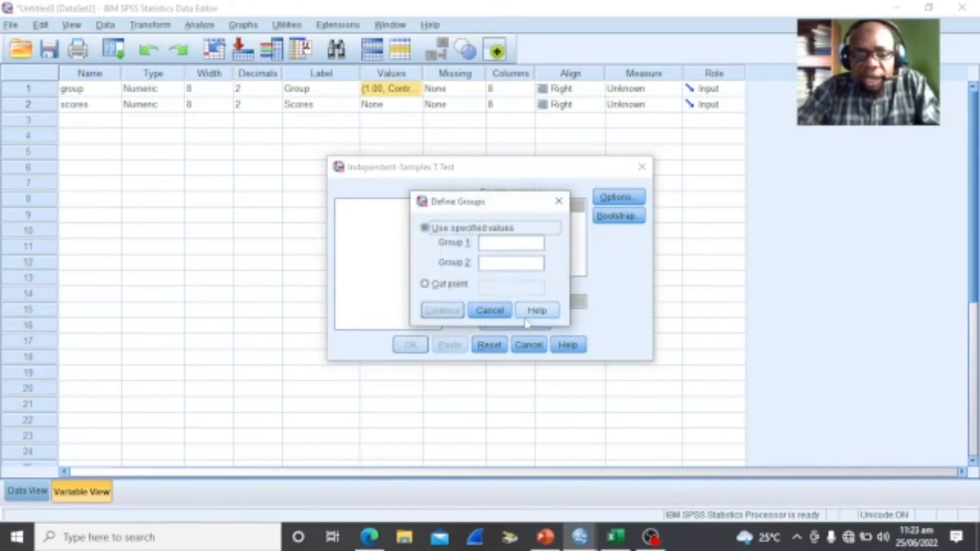
{"action": "left_click", "coordinate": [492, 241]}
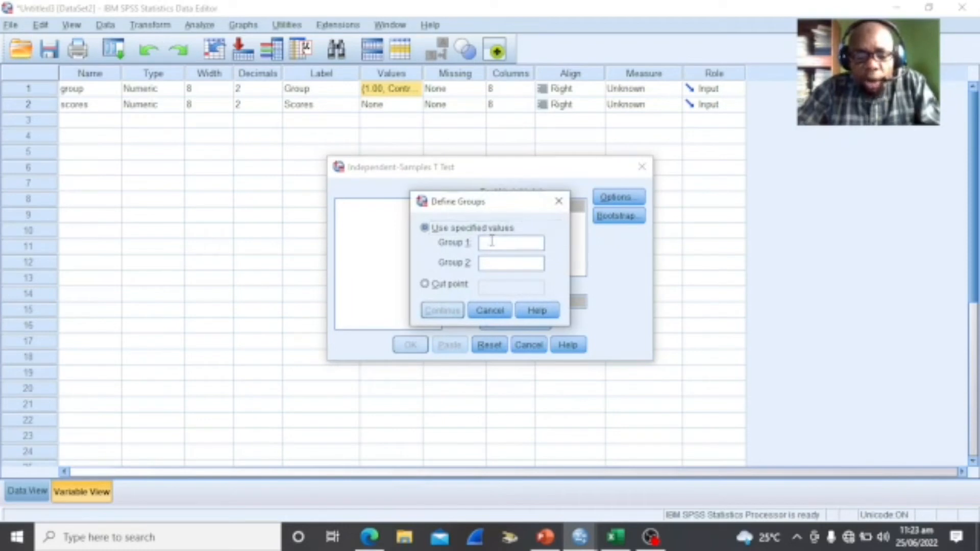
{"action": "type", "text": "1"}
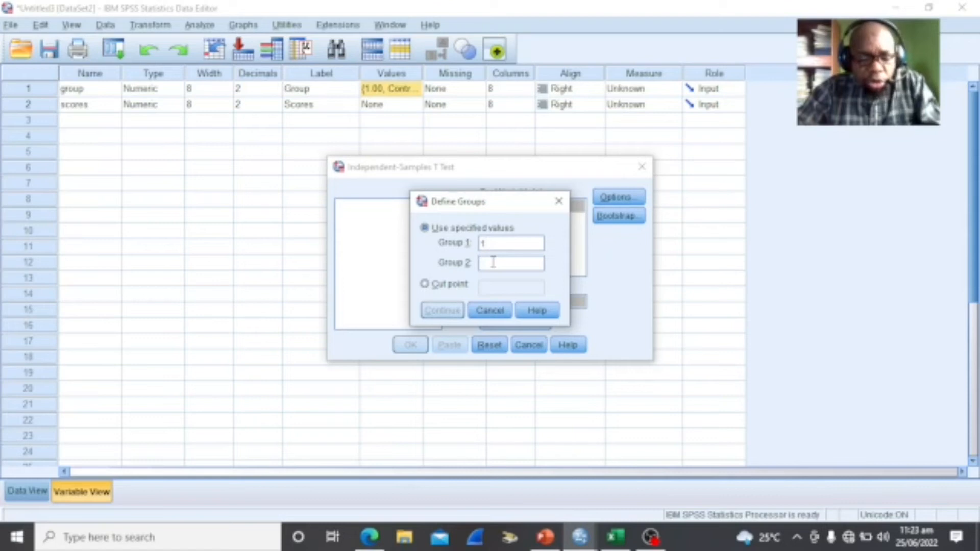
{"action": "left_click", "coordinate": [493, 262]}
{"action": "type", "text": "2"}
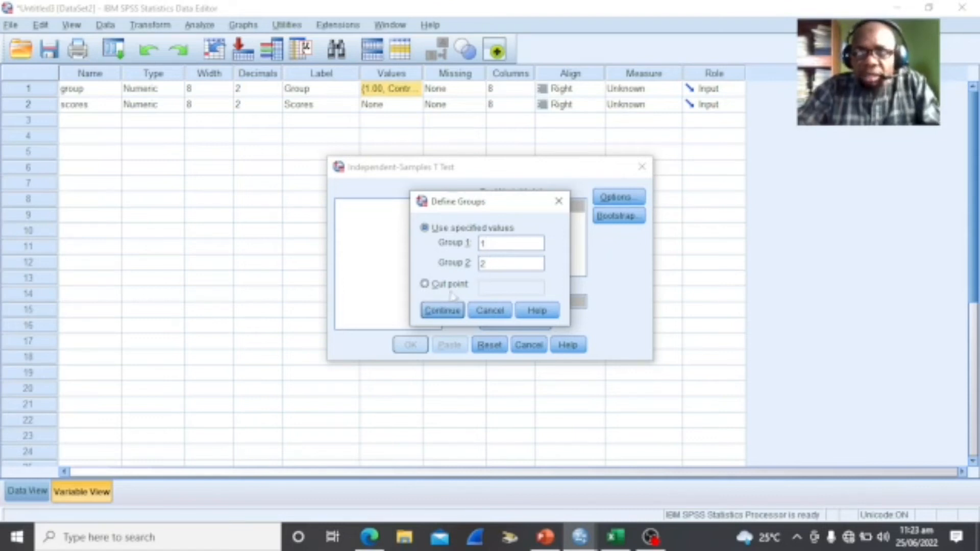
{"action": "left_click", "coordinate": [440, 310]}
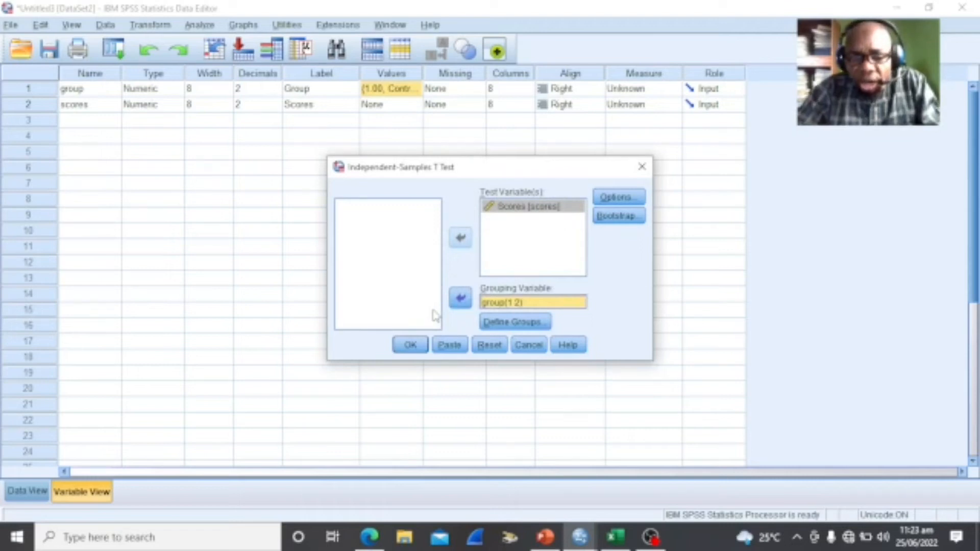
Run the independent-samples t-test on Scores, leaving the test options at their defaults.
{"action": "left_click", "coordinate": [630, 206]}
{"action": "left_click", "coordinate": [441, 309]}
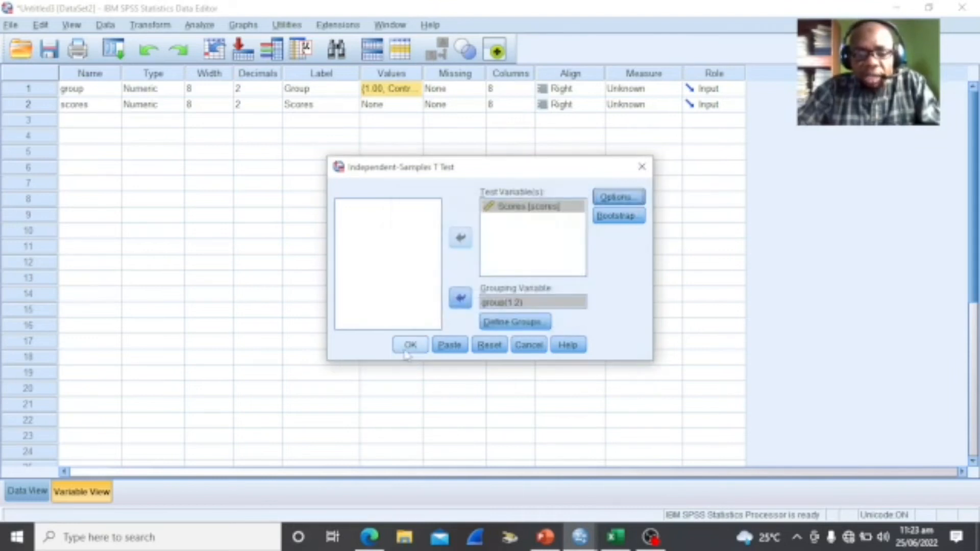
{"action": "left_click", "coordinate": [408, 350]}
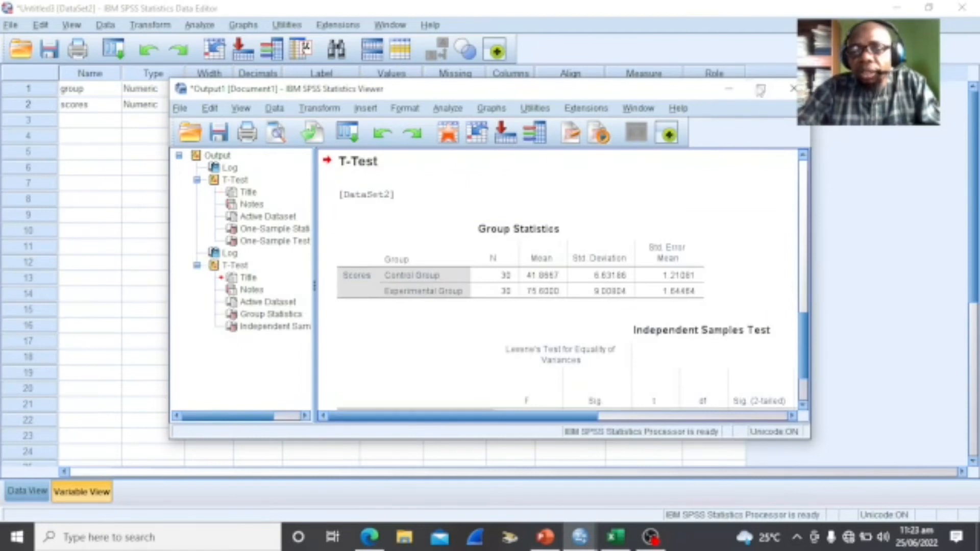
Enlarge the output viewer to examine the t-test tables, and switch to PowerPoint to read the Report Presentation slide.
{"action": "left_click", "coordinate": [761, 89]}
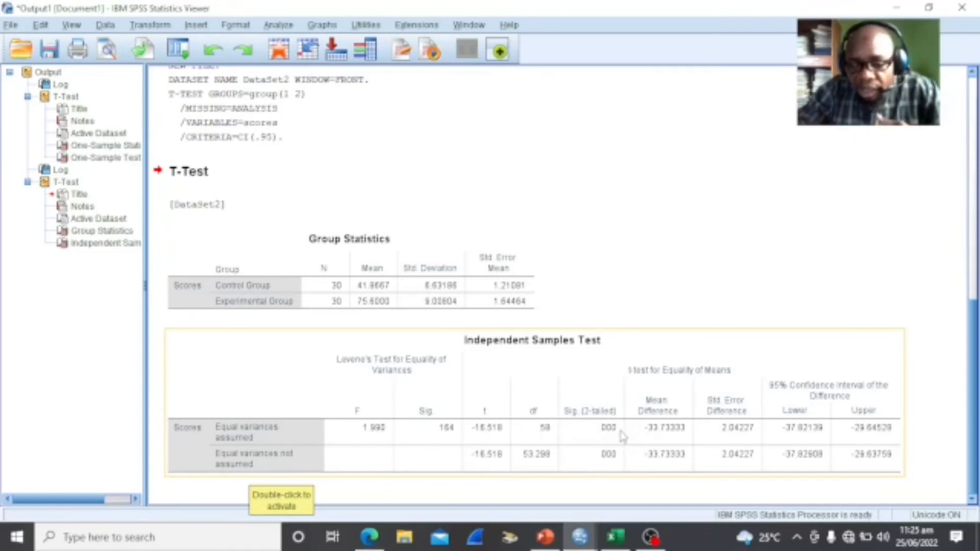
{"action": "left_click", "coordinate": [545, 537]}
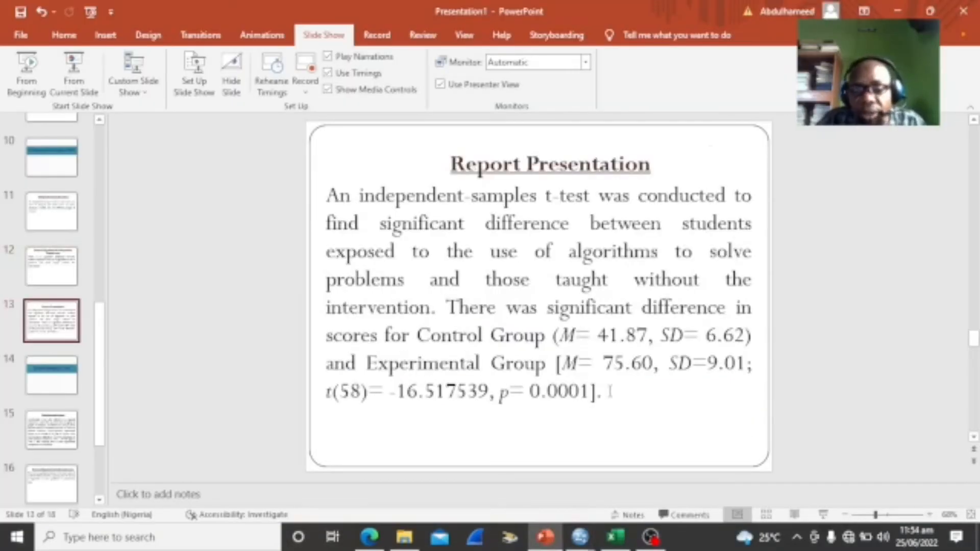
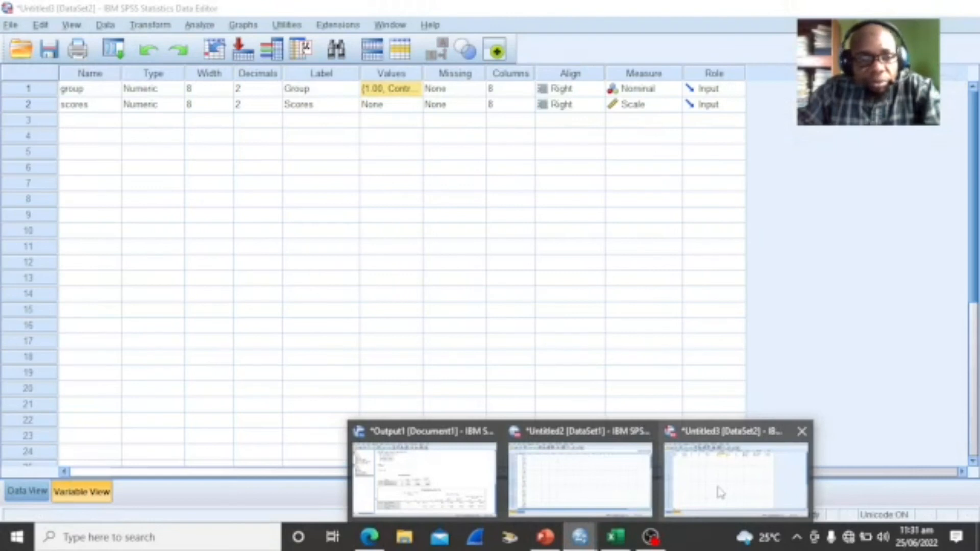
Switch to the Youtube Workbooks file in Excel and copy the Time1 and Time2 values in D2:E31 of Sheet1.
{"action": "left_click", "coordinate": [720, 493]}
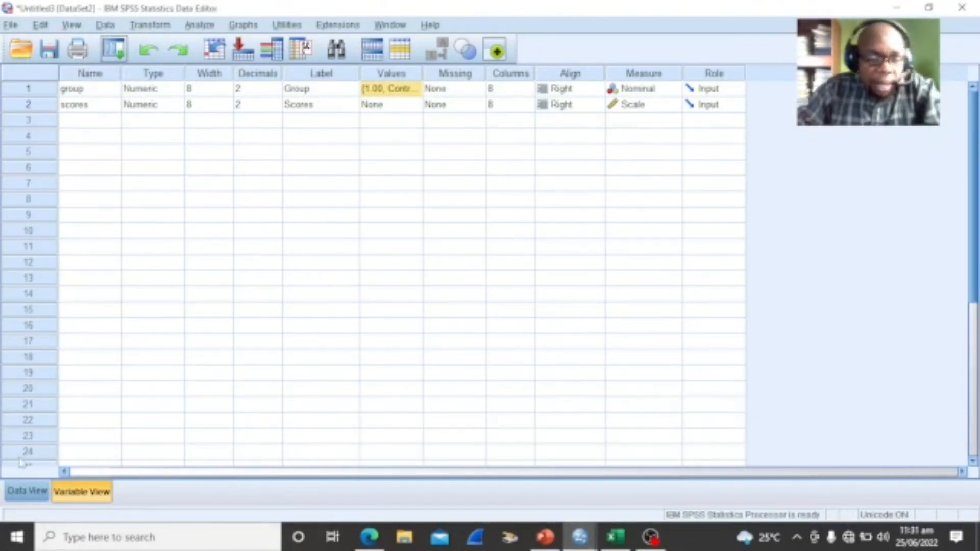
{"action": "left_click", "coordinate": [27, 492]}
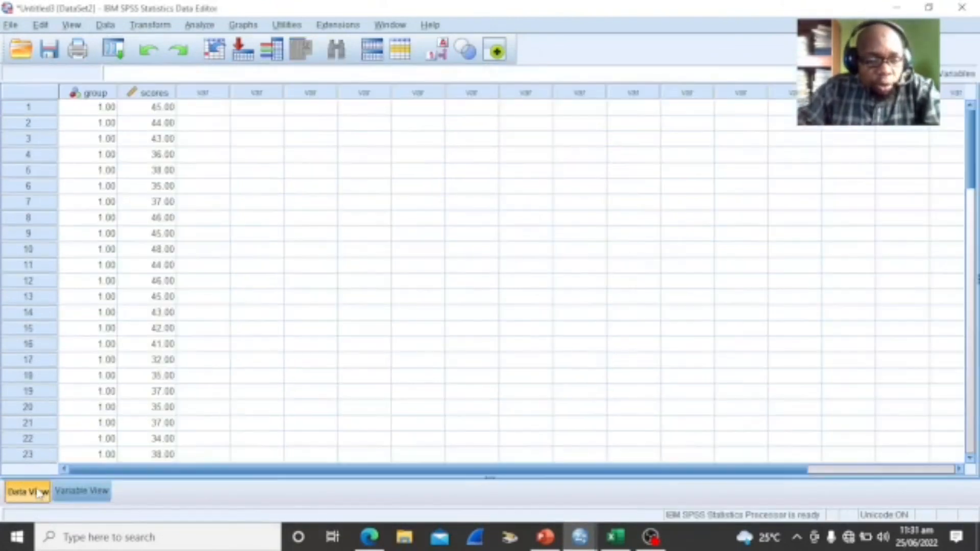
{"action": "left_click", "coordinate": [616, 534]}
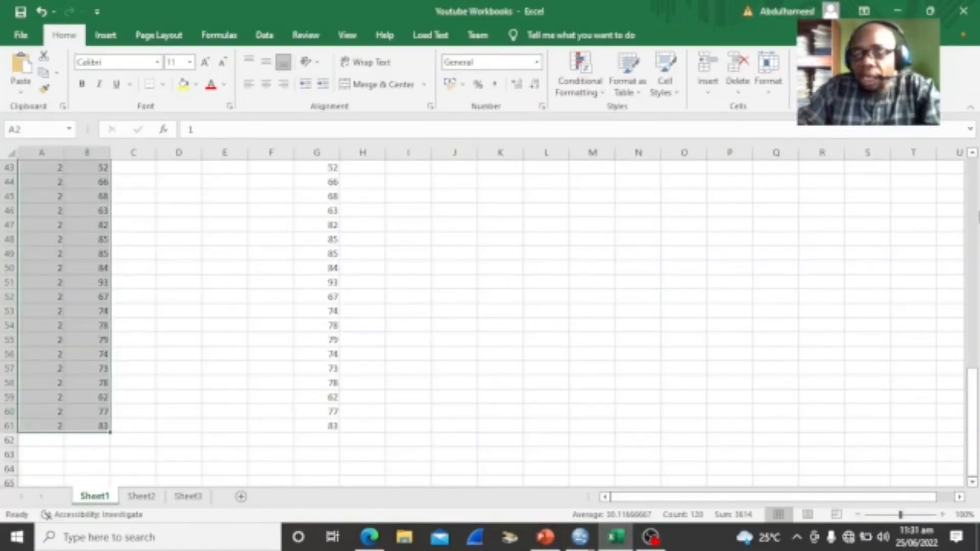
{"action": "scroll", "coordinate": [976, 210], "scroll_direction": "up", "scroll_amount": 14}
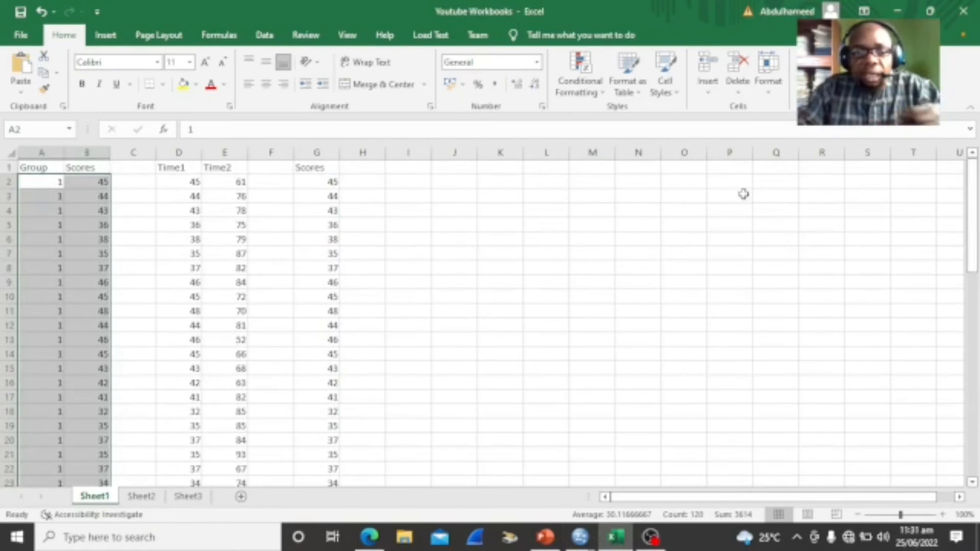
{"action": "left_click", "coordinate": [180, 182]}
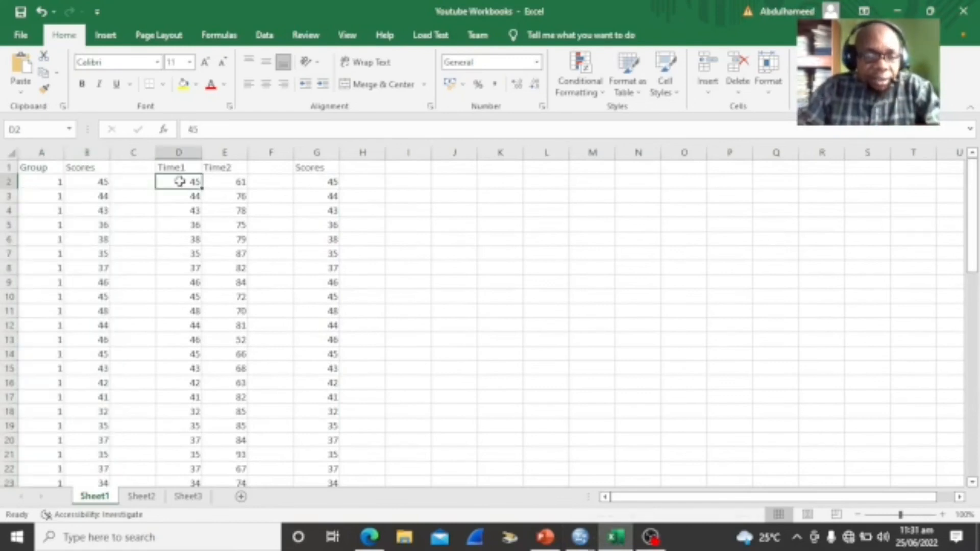
{"action": "key", "text": "shift+Right"}
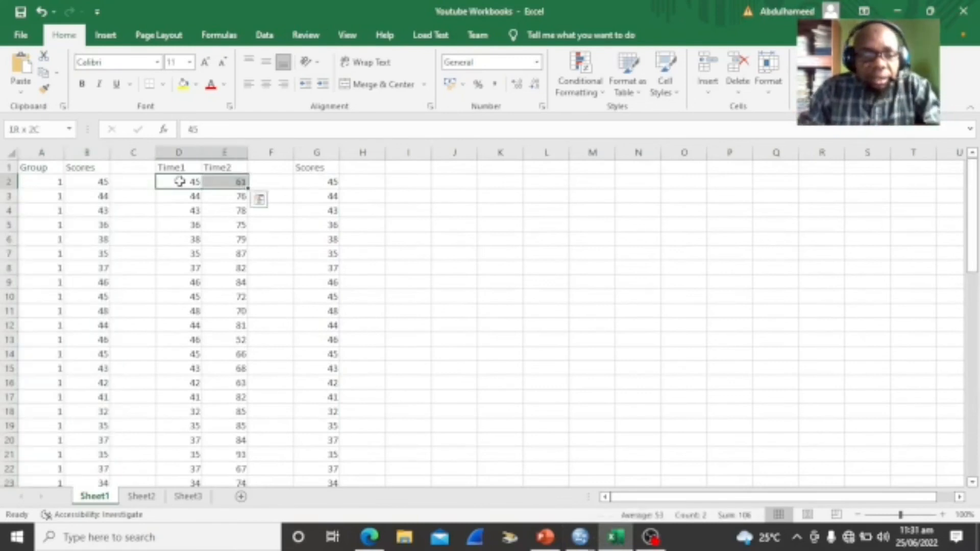
{"action": "key", "text": "shift+Down"}
{"action": "key", "text": "shift+Down"}
{"action": "key", "text": "shift+Down"}
{"action": "key", "text": "shift+Down"}
{"action": "key", "text": "shift+Down"}
{"action": "key", "text": "shift+Down"}
{"action": "key", "text": "shift+Down"}
{"action": "key", "text": "shift+Down"}
{"action": "key", "text": "shift+Down"}
{"action": "key", "text": "shift+Down"}
{"action": "key", "text": "shift+Down"}
{"action": "key", "text": "shift+Down"}
{"action": "key", "text": "shift+Down"}
{"action": "key", "text": "shift+Down"}
{"action": "key", "text": "shift+Down"}
{"action": "key", "text": "shift+Down"}
{"action": "key", "text": "shift+Down"}
{"action": "key", "text": "shift+Down"}
{"action": "key", "text": "shift+Down"}
{"action": "key", "text": "shift+Down"}
{"action": "key", "text": "shift+Down"}
{"action": "key", "text": "shift+Down"}
{"action": "key", "text": "shift+Down"}
{"action": "key", "text": "shift+Down"}
{"action": "key", "text": "shift+Down"}
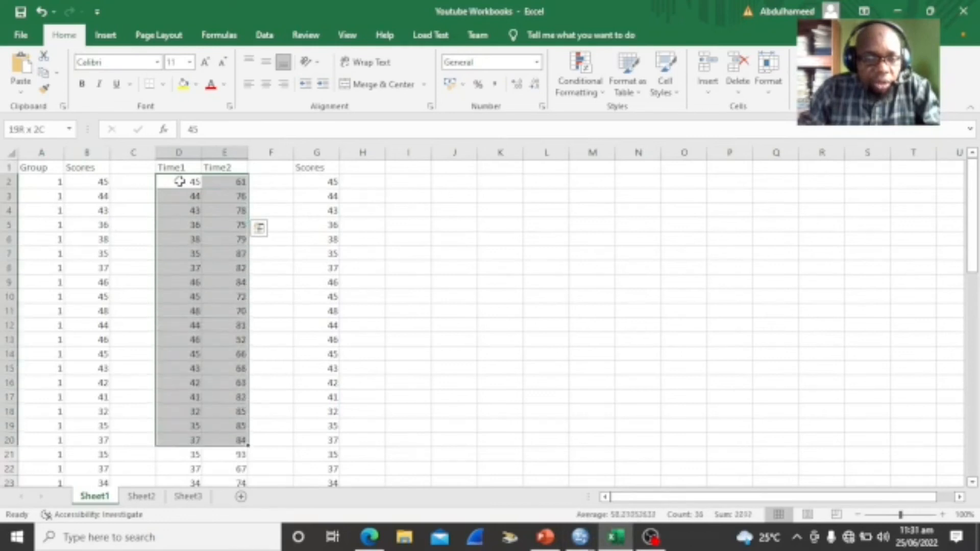
{"action": "key", "text": "shift+Down"}
{"action": "key", "text": "shift+Down"}
{"action": "key", "text": "shift+Down"}
{"action": "key", "text": "shift+Down"}
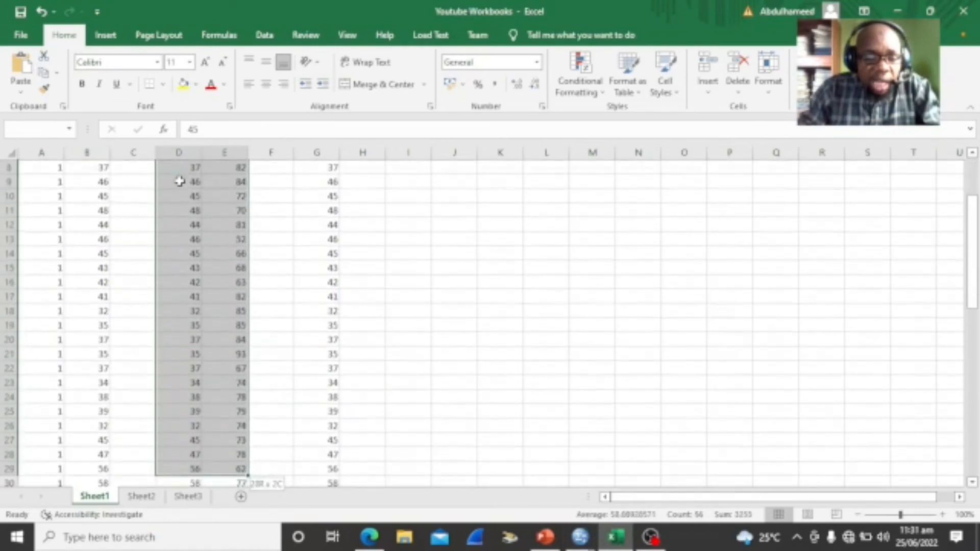
{"action": "key", "text": "shift+Up"}
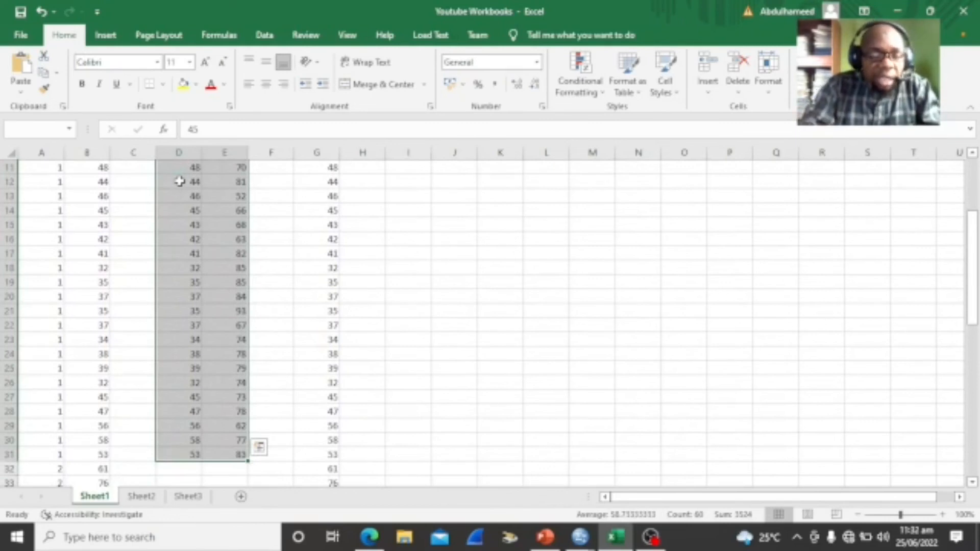
{"action": "key", "text": "ctrl+c"}
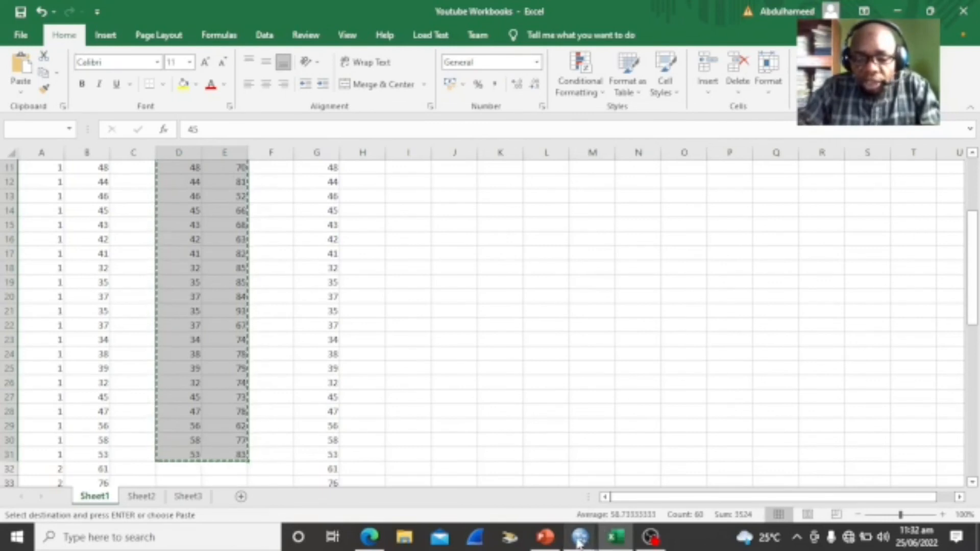
Switch to SPSS, create a new dataset and paste the copied Time1 and Time2 values from its first cell.
{"action": "mouse_move", "coordinate": [579, 543]}
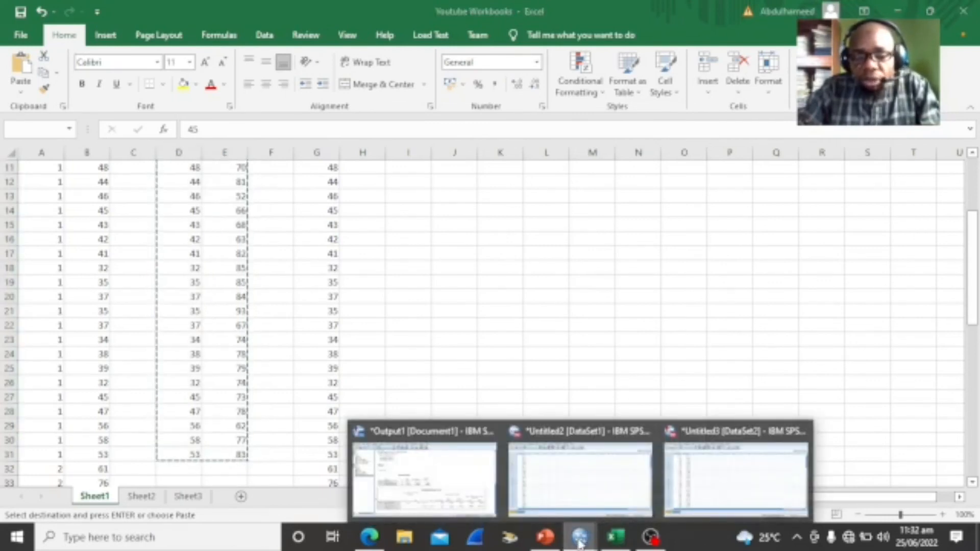
{"action": "left_click", "coordinate": [707, 502]}
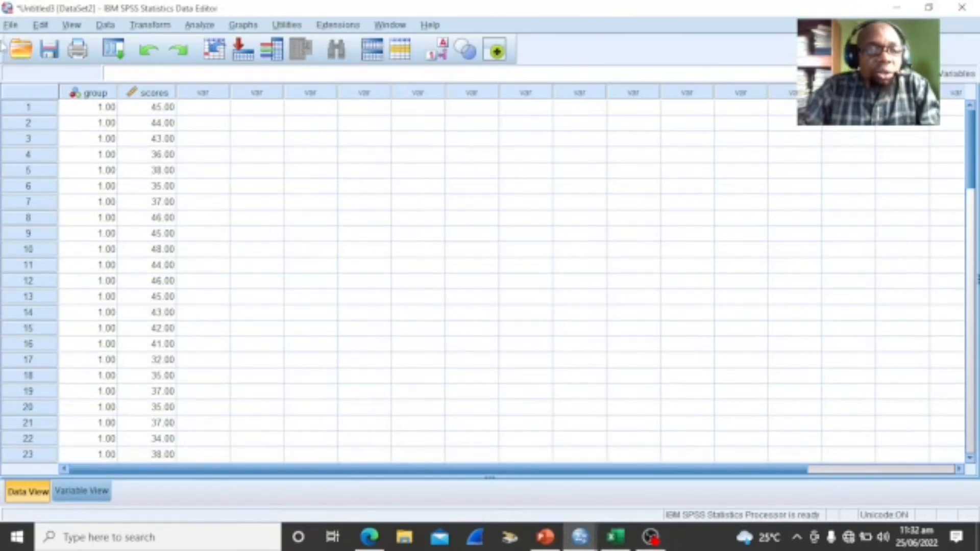
{"action": "left_click", "coordinate": [11, 25]}
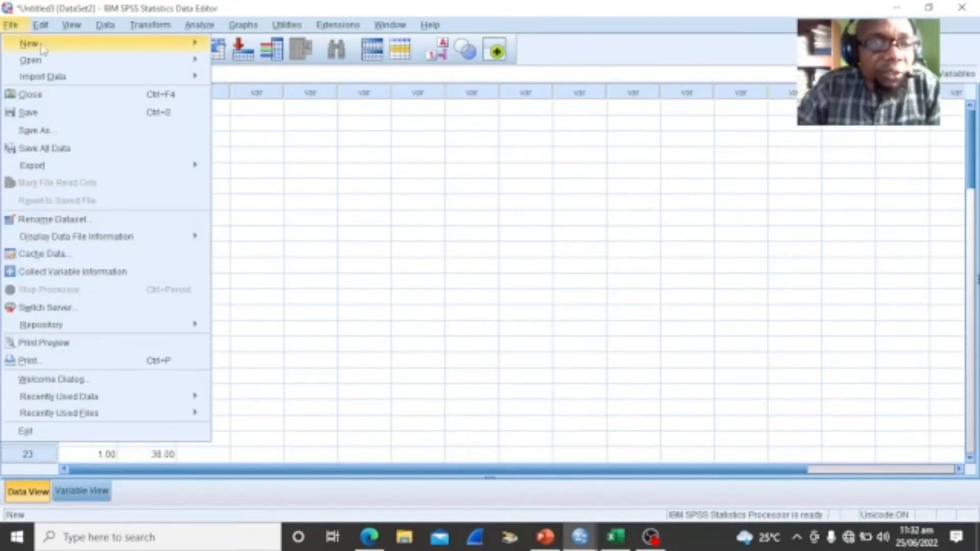
{"action": "mouse_move", "coordinate": [51, 47]}
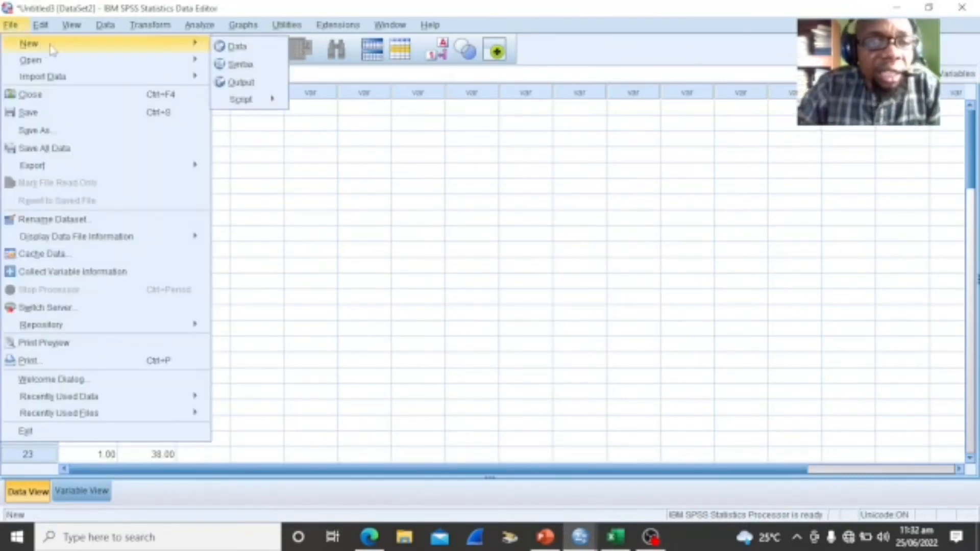
{"action": "left_click", "coordinate": [239, 47]}
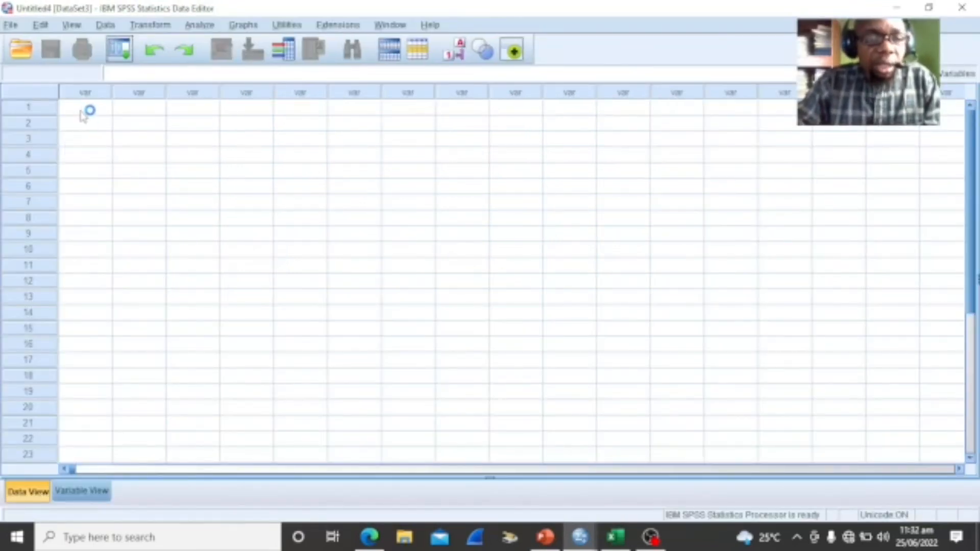
{"action": "right_click", "coordinate": [83, 116]}
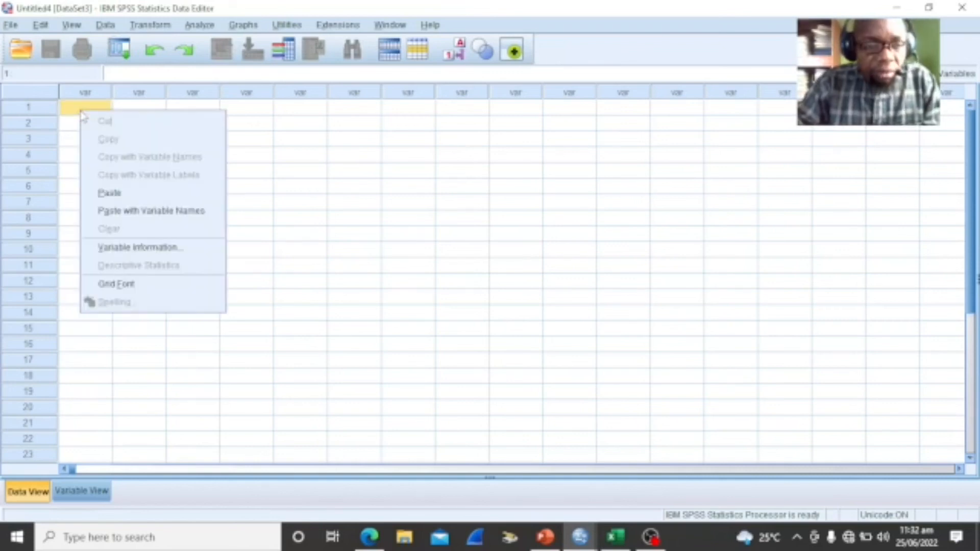
{"action": "left_click", "coordinate": [124, 193]}
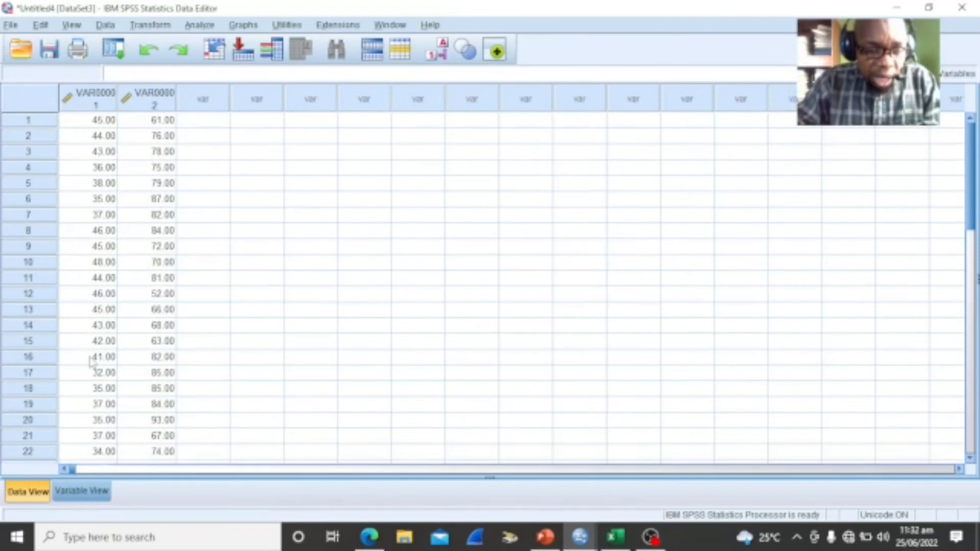
Rename the two pasted variables as time1 and time2.
{"action": "left_click", "coordinate": [99, 493]}
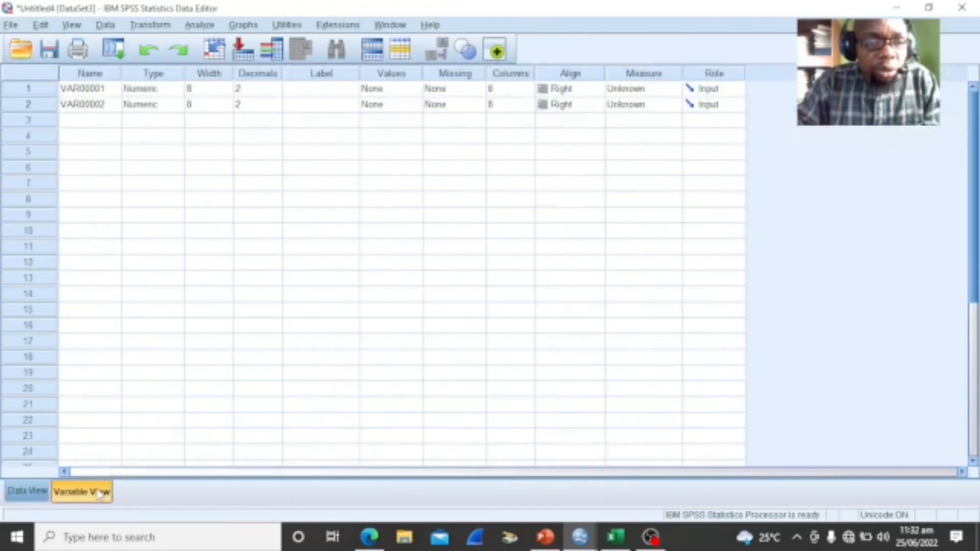
{"action": "left_click", "coordinate": [83, 90]}
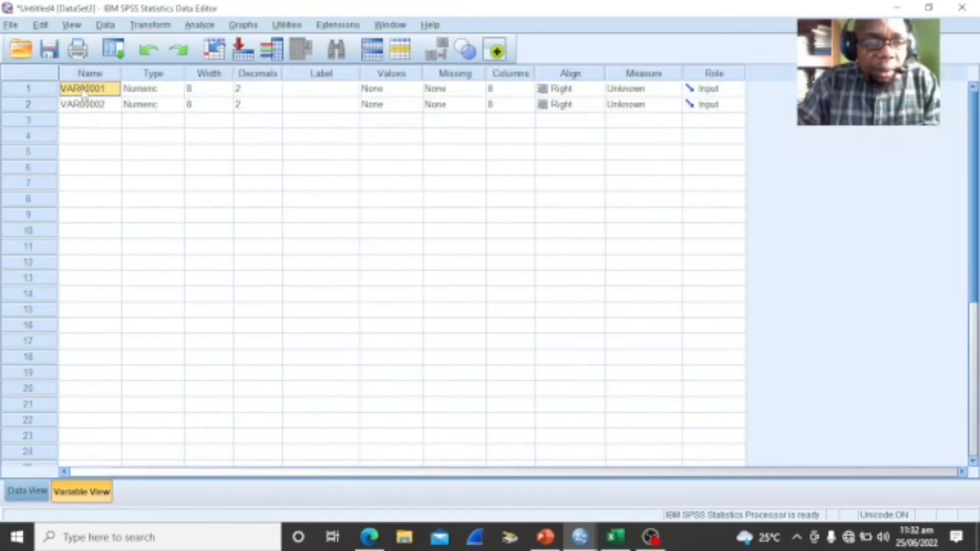
{"action": "type", "text": "time1"}
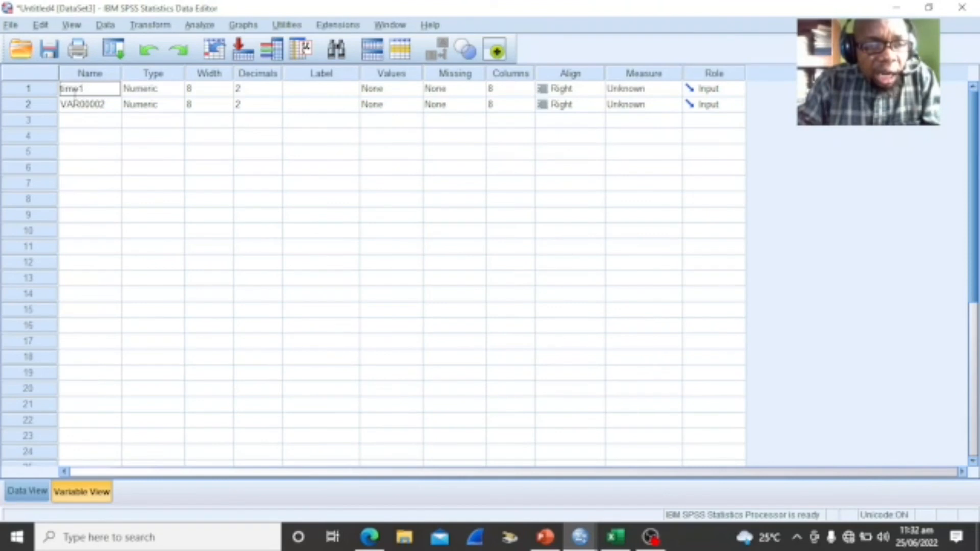
{"action": "left_click", "coordinate": [86, 108]}
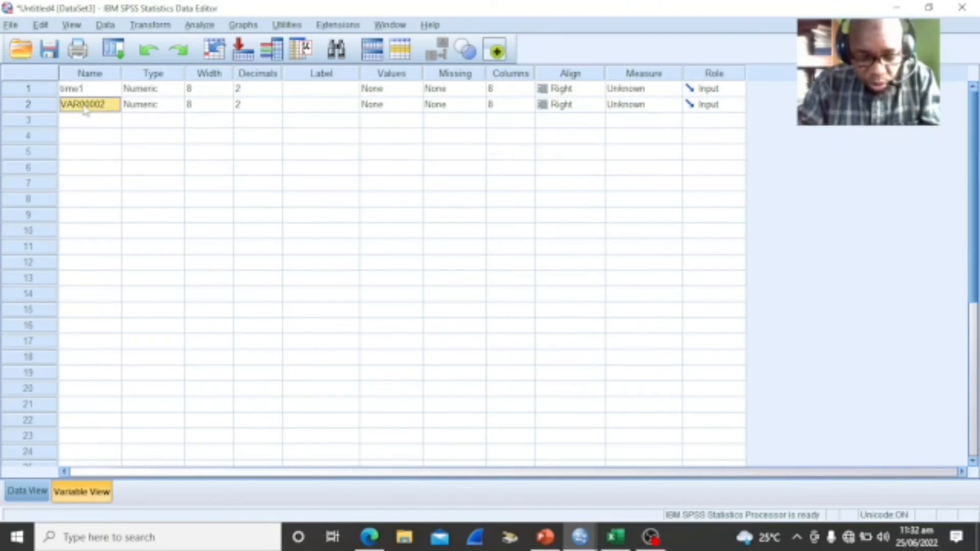
{"action": "type", "text": "t"}
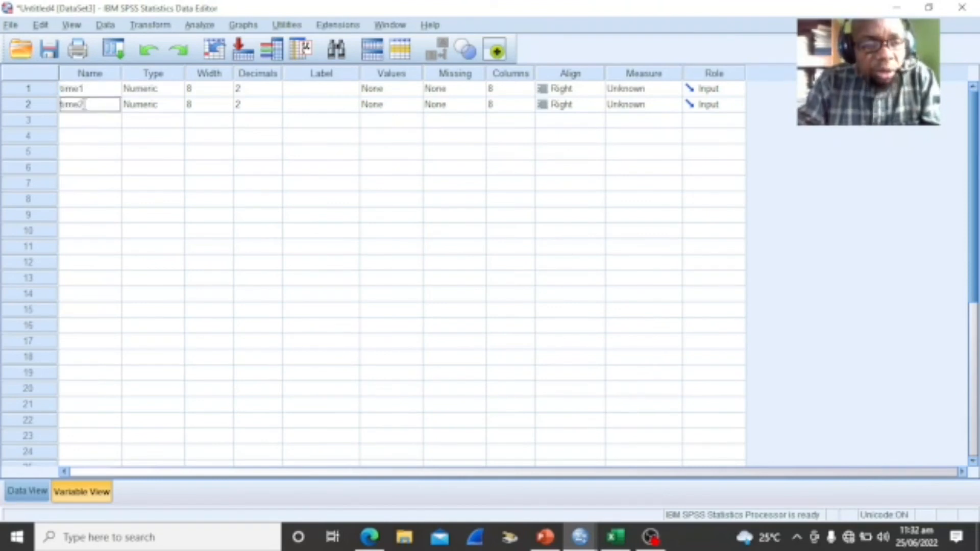
{"action": "type", "text": "ime2"}
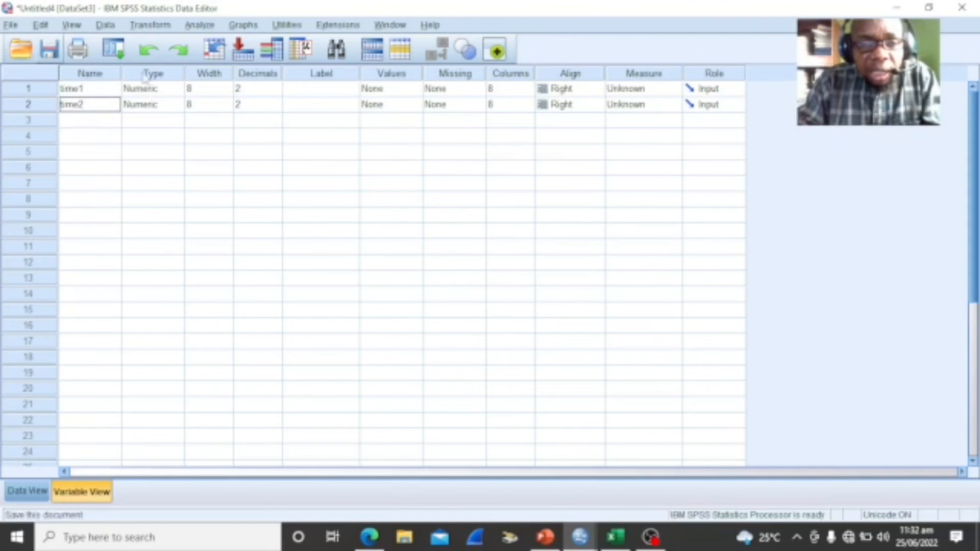
Label the time1 variable as Pre-test and the time2 variable as Post-test.
{"action": "left_click", "coordinate": [341, 94]}
{"action": "type", "text": "Pre-test"}
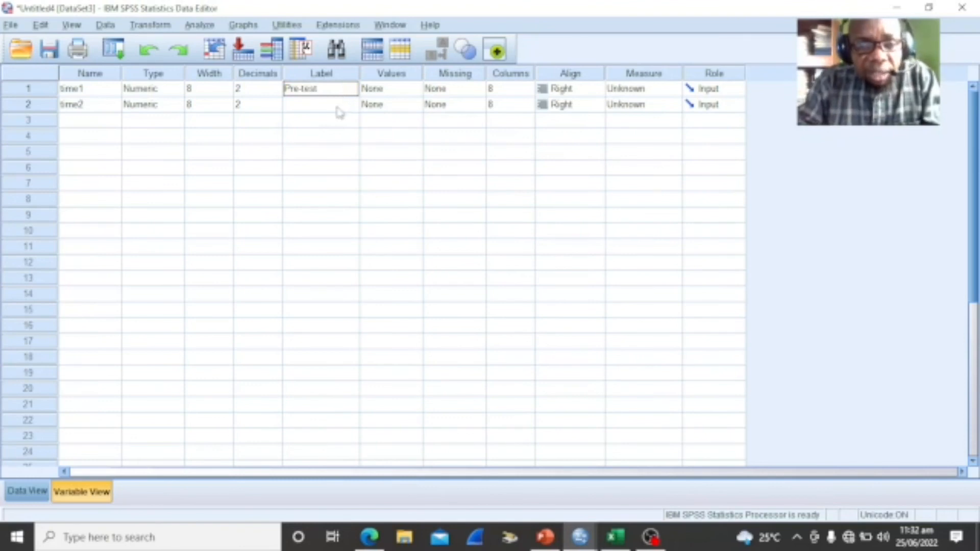
{"action": "left_click", "coordinate": [339, 107]}
{"action": "type", "text": "Post-test"}
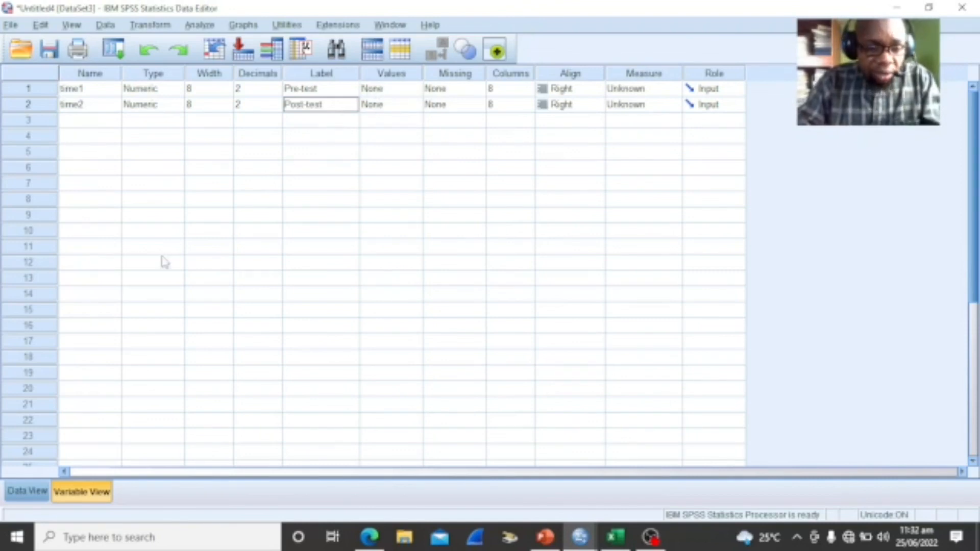
{"action": "left_click", "coordinate": [228, 247]}
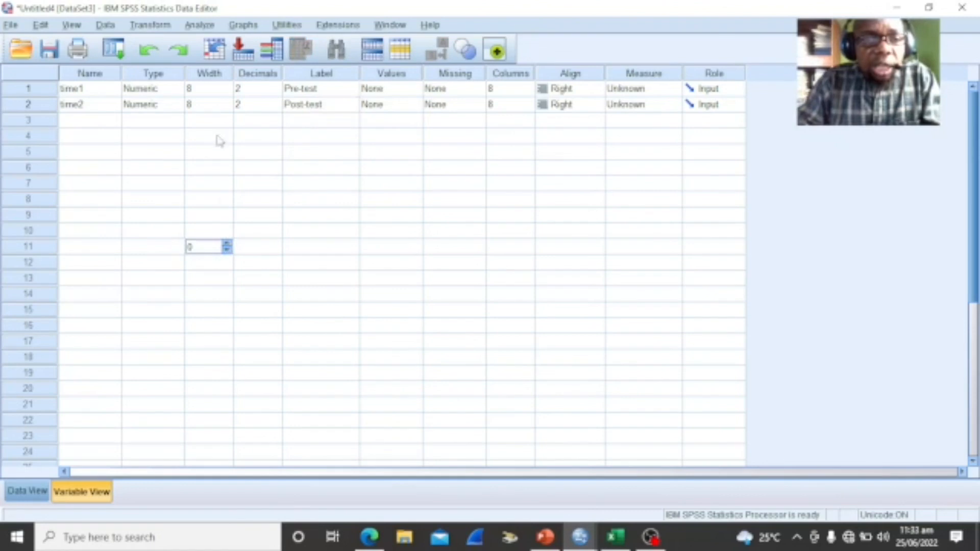
Start a Paired-Samples T Test and pair Pre-test as Variable1 with Post-test as Variable2.
{"action": "left_click", "coordinate": [204, 26]}
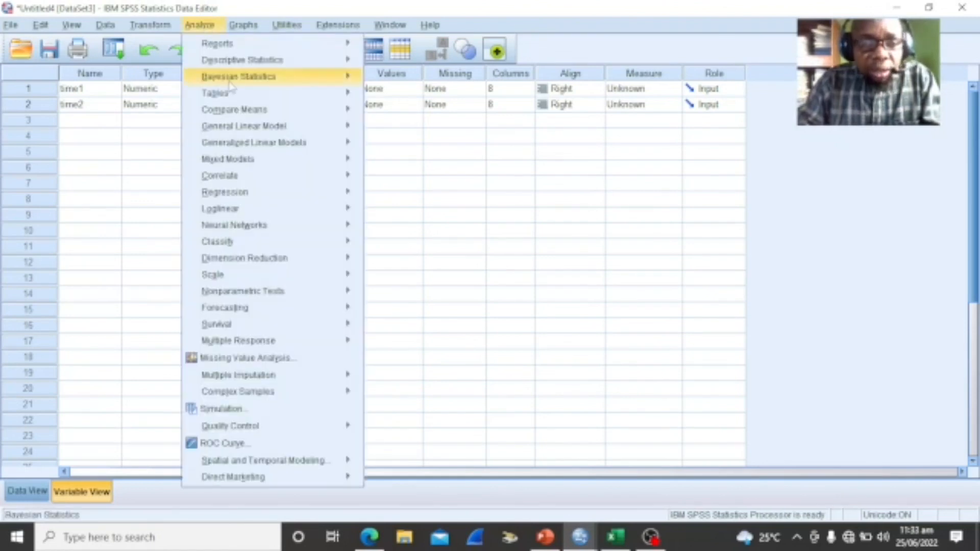
{"action": "mouse_move", "coordinate": [251, 114]}
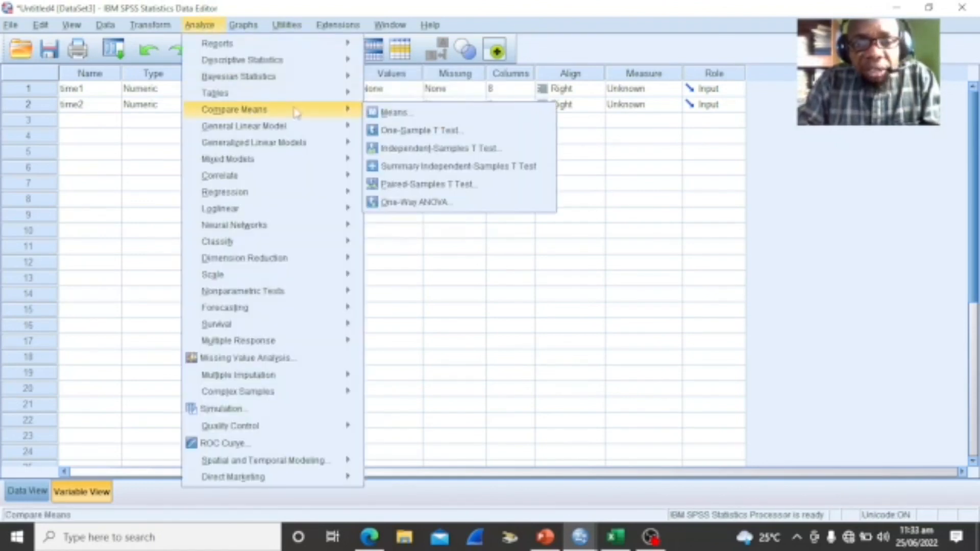
{"action": "left_click", "coordinate": [418, 185]}
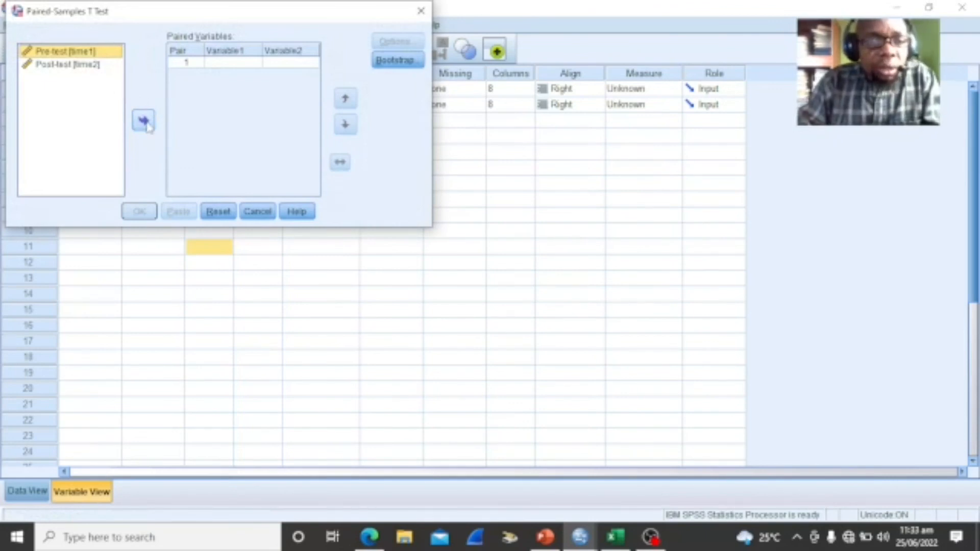
{"action": "left_click", "coordinate": [144, 121]}
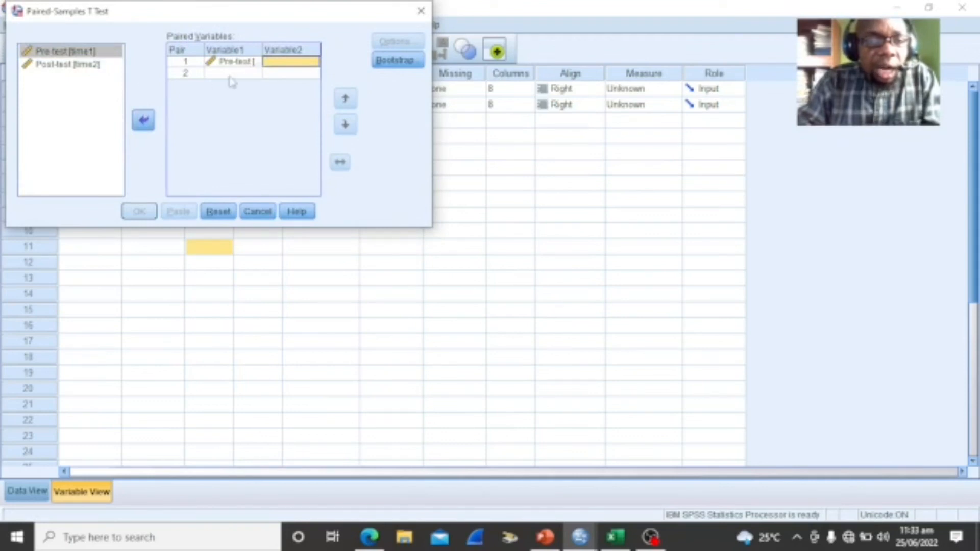
{"action": "left_click", "coordinate": [97, 66]}
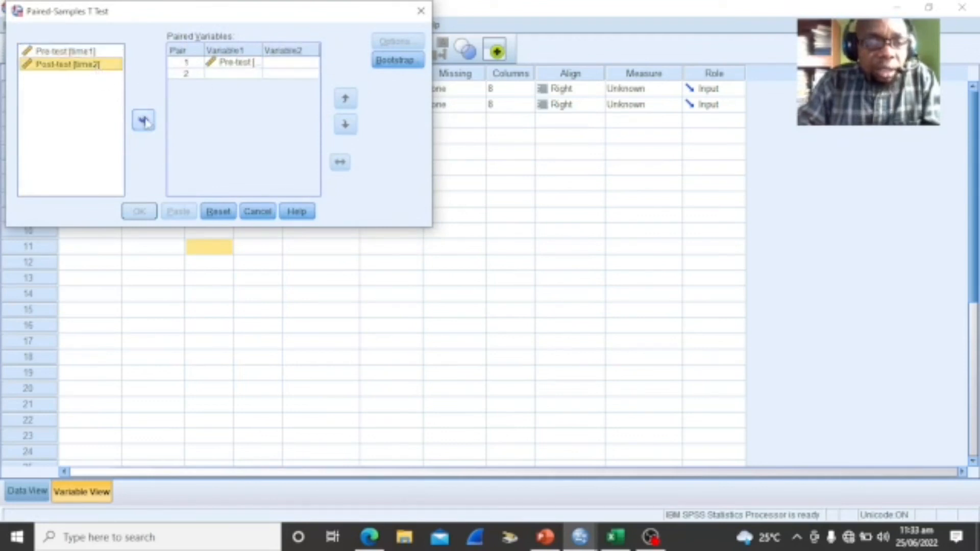
{"action": "left_click", "coordinate": [145, 122]}
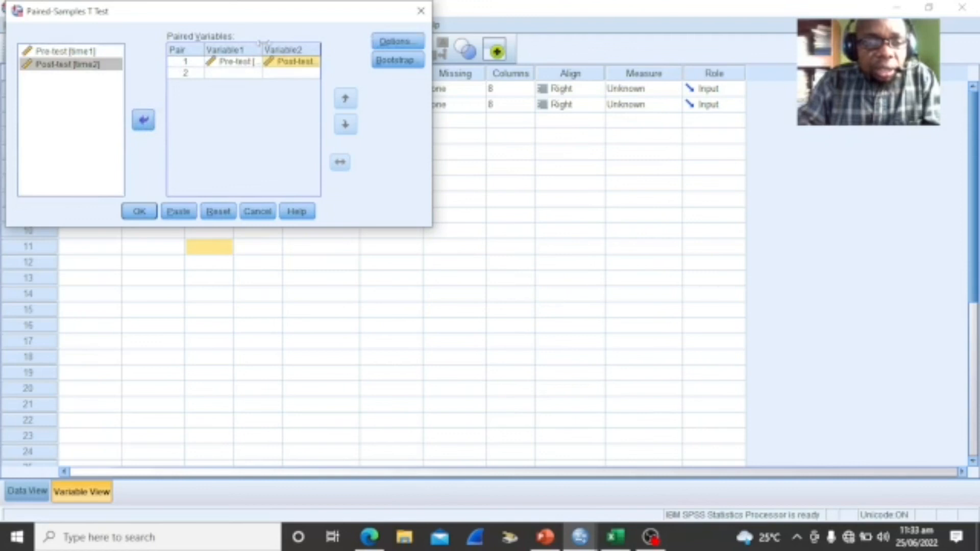
Accept the 95% confidence interval and analysis-by-analysis case exclusion in the test options, and run the paired-samples t-test.
{"action": "left_click", "coordinate": [395, 43]}
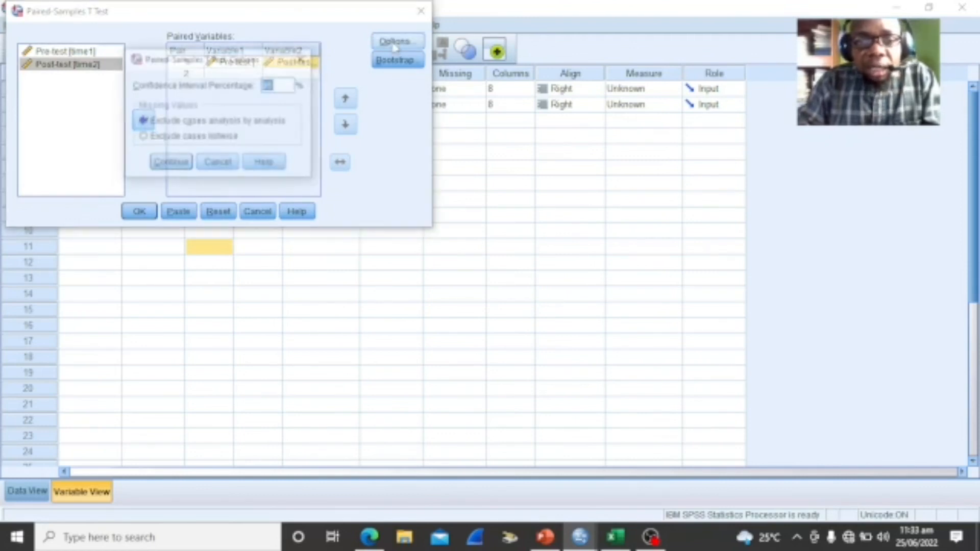
{"action": "left_click", "coordinate": [167, 165]}
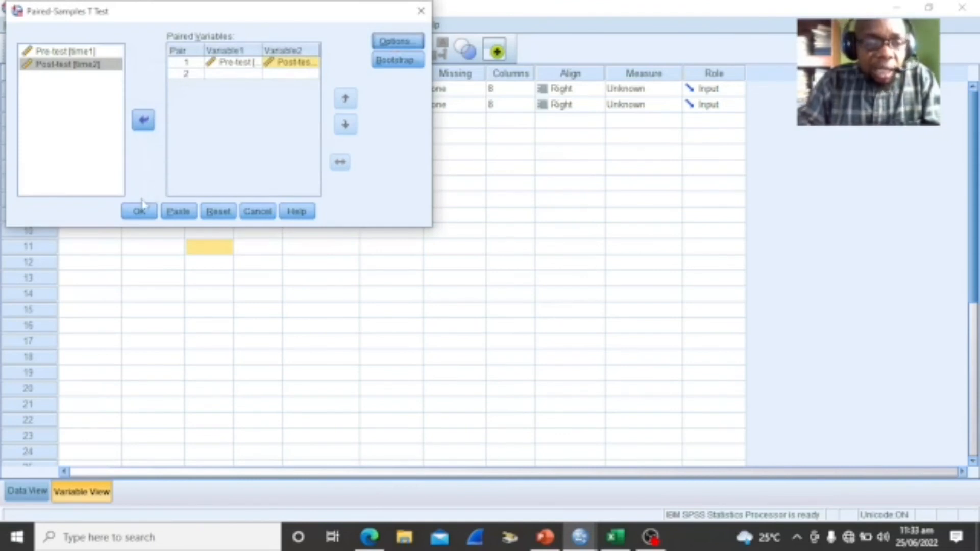
{"action": "left_click", "coordinate": [393, 47]}
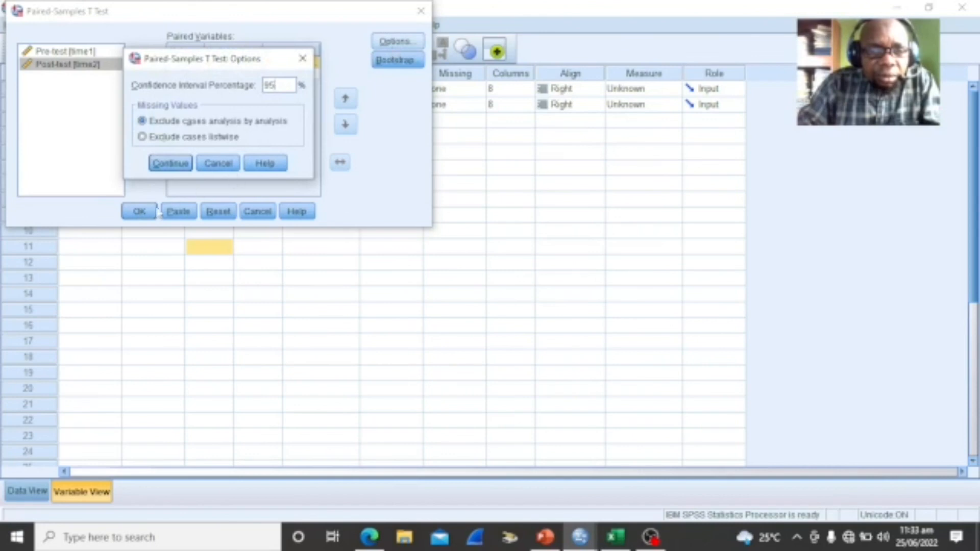
{"action": "left_click", "coordinate": [168, 168]}
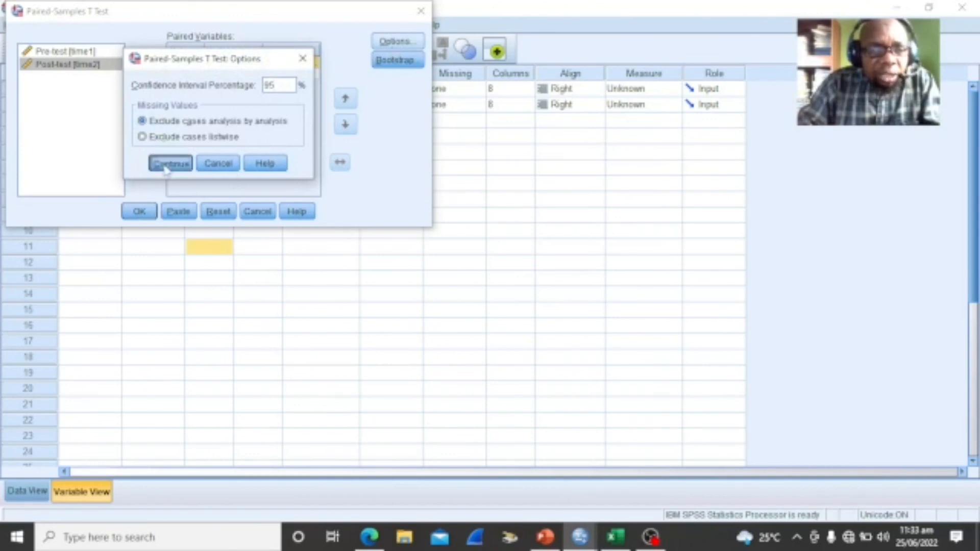
{"action": "left_click", "coordinate": [138, 212]}
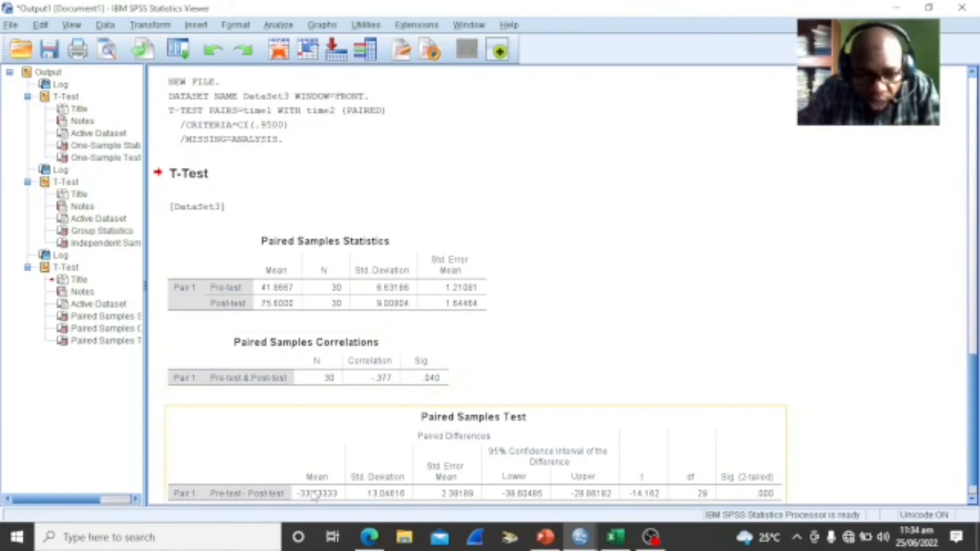
Examine the Paired Samples Test table in the output, and switch to PowerPoint to read the paired-samples Report Presentation slide.
{"action": "left_click", "coordinate": [405, 493]}
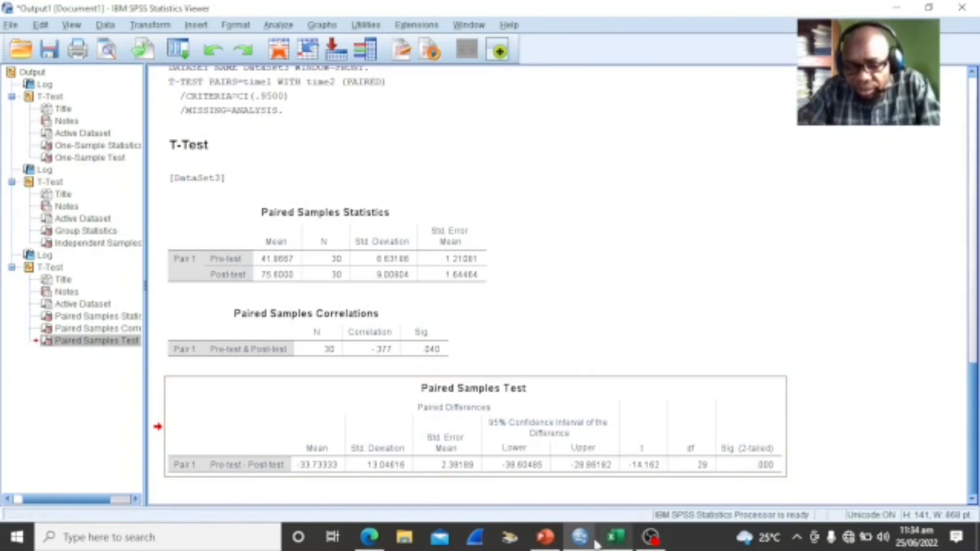
{"action": "left_click", "coordinate": [546, 539]}
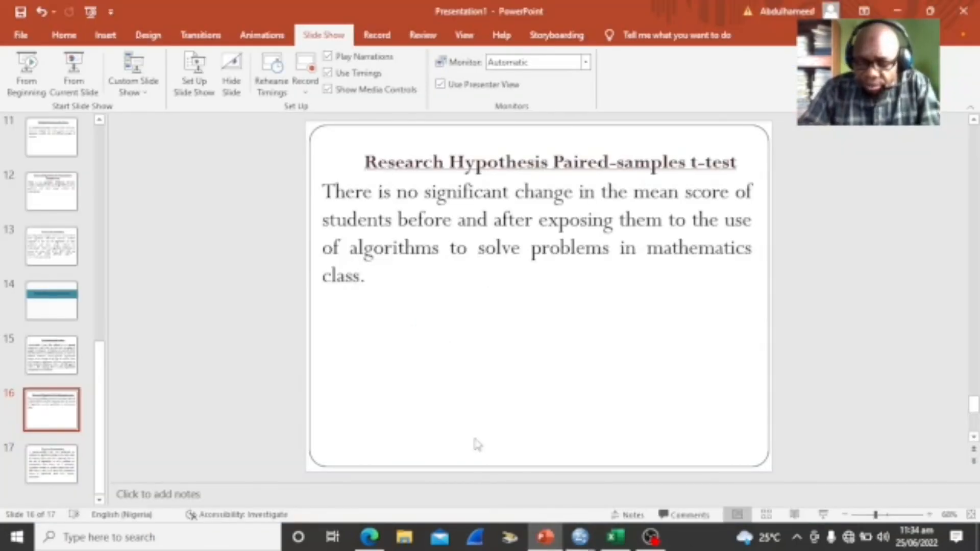
{"action": "scroll", "coordinate": [476, 443], "scroll_direction": "down", "scroll_amount": 1}
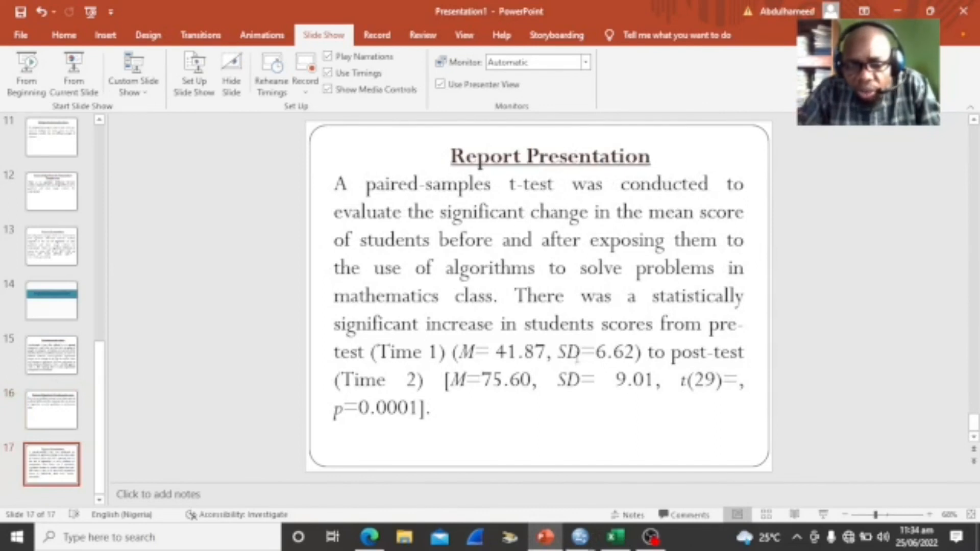